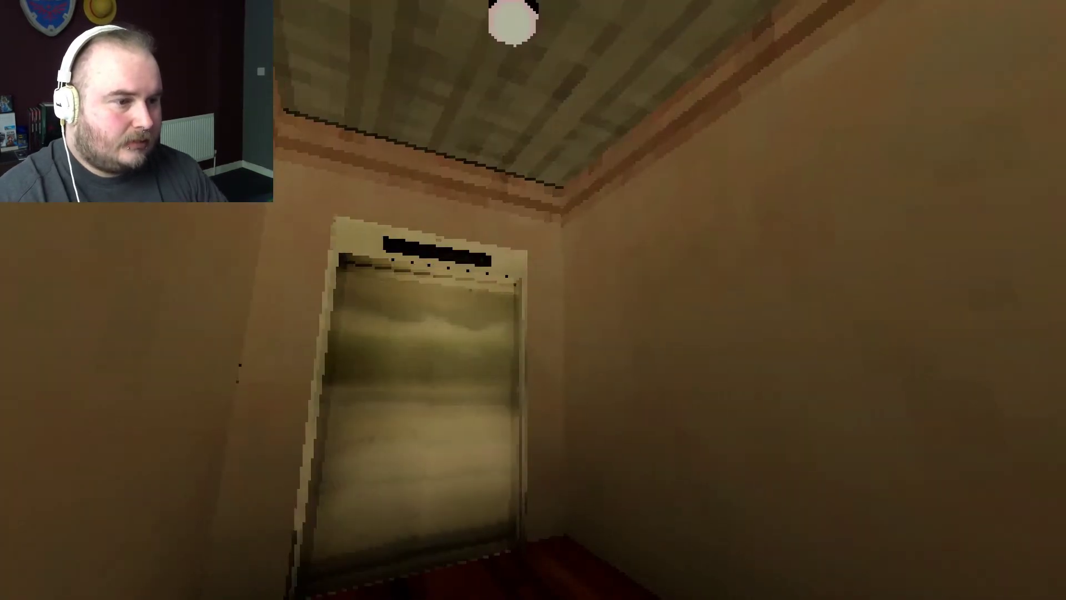
Step: Walk up to the green door beside the elevator, then back along the corridor of green doors
{"action": "key", "text": "w"}
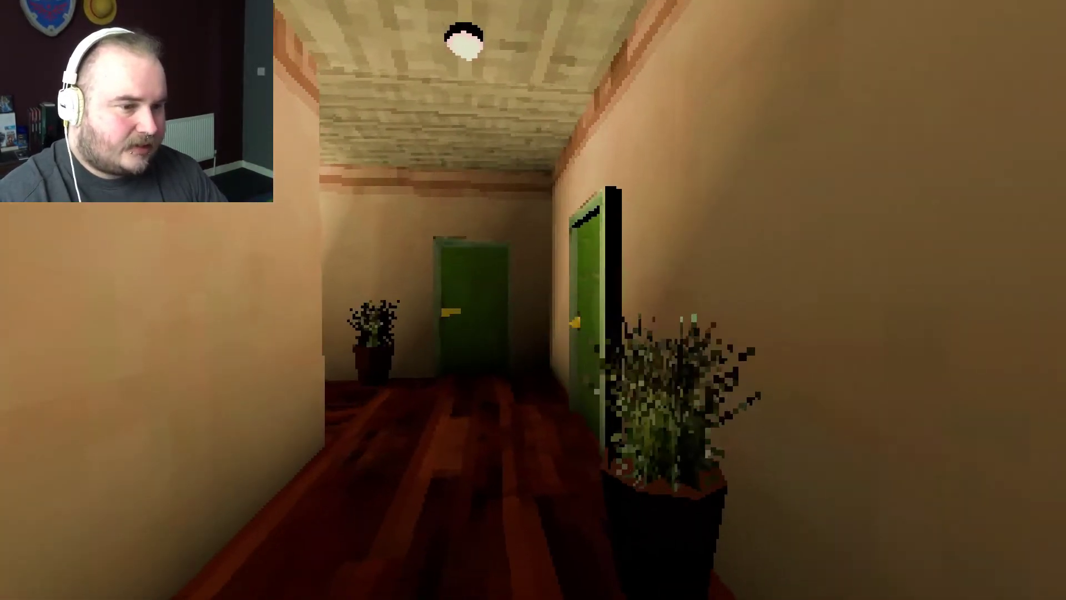
{"action": "key", "text": "w"}
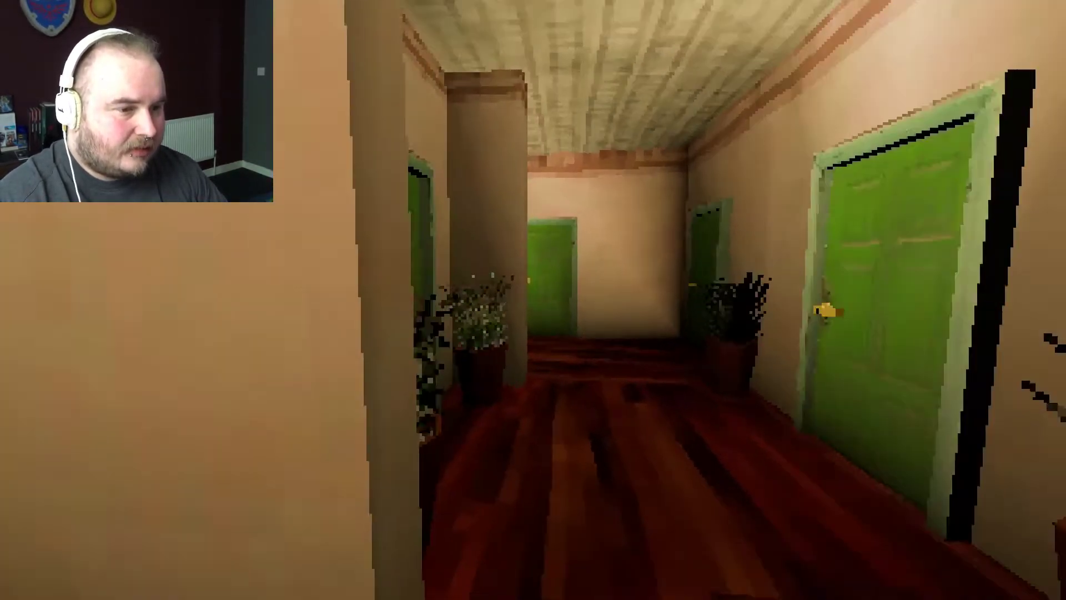
{"action": "key", "text": "w"}
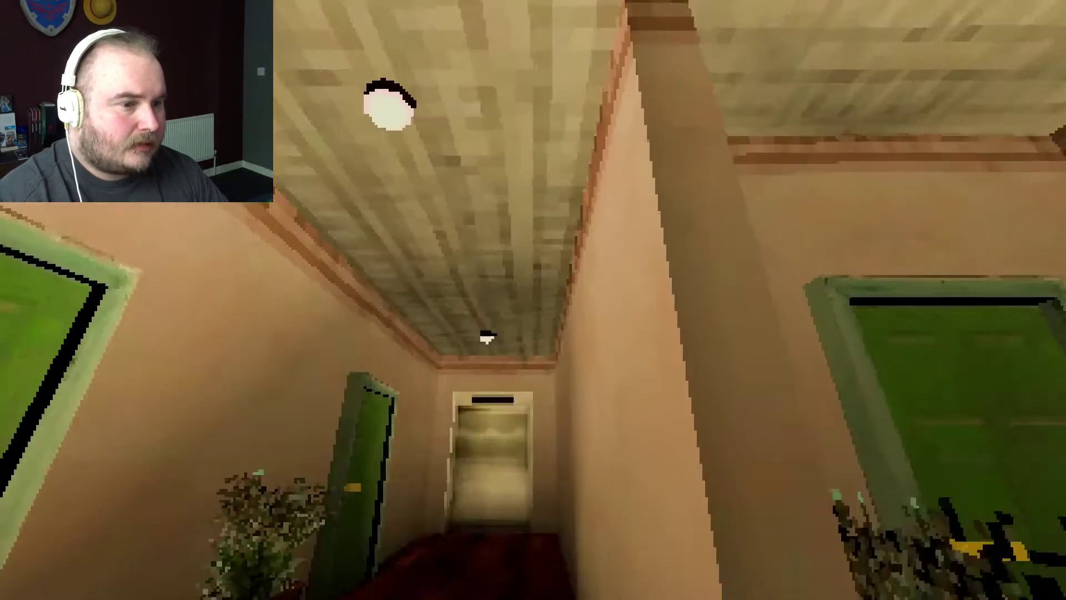
{"action": "key", "text": "w"}
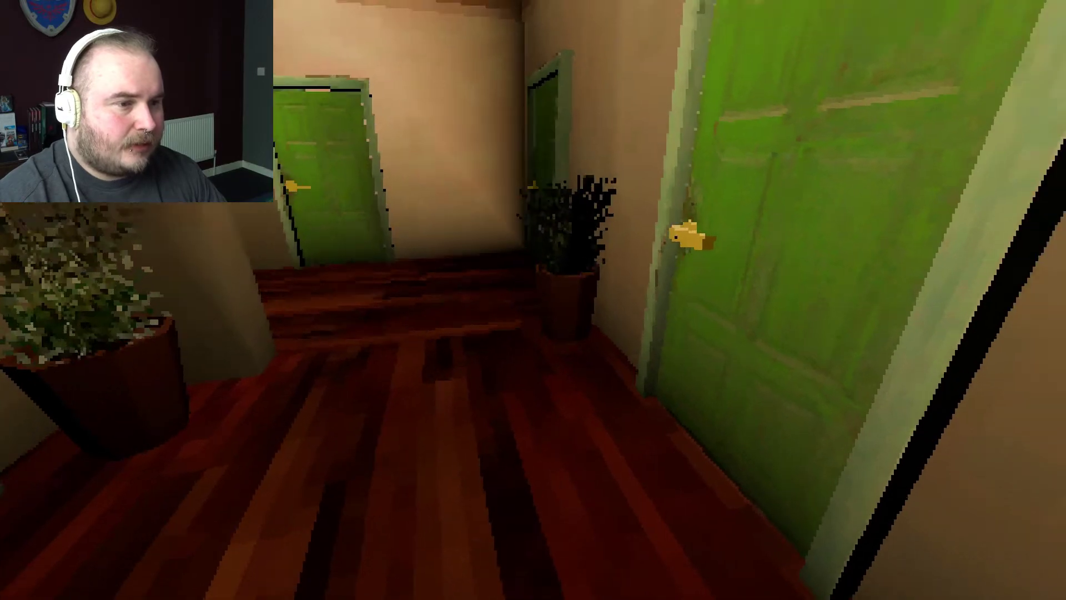
{"action": "key", "text": "w"}
{"action": "key", "text": "w"}
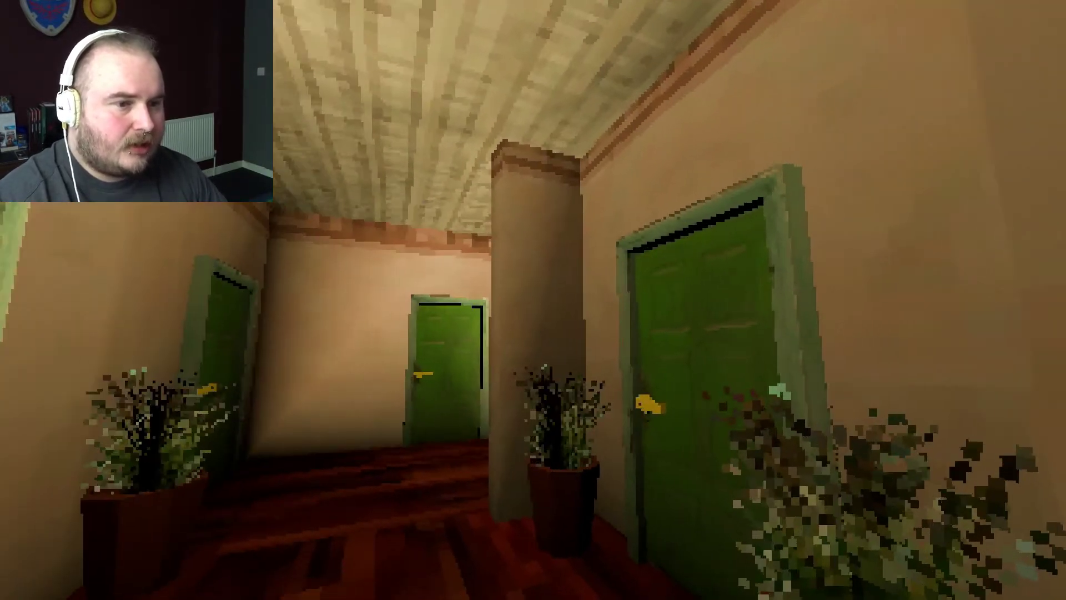
Step: Head to the far end of the corridor and reach the closed elevator doors, then turn around
{"action": "key", "text": "w"}
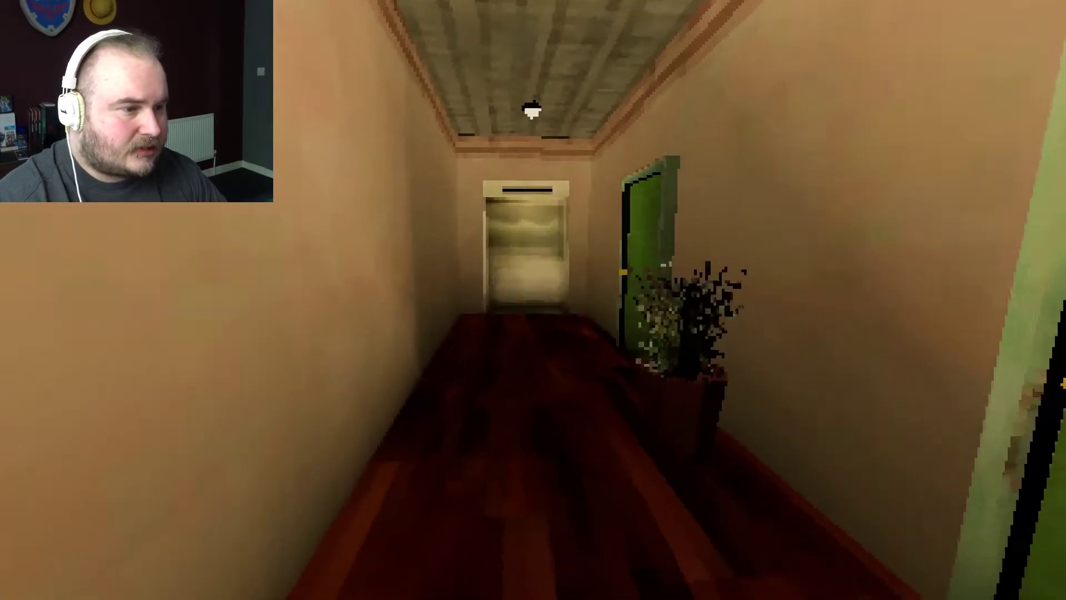
{"action": "key", "text": "w"}
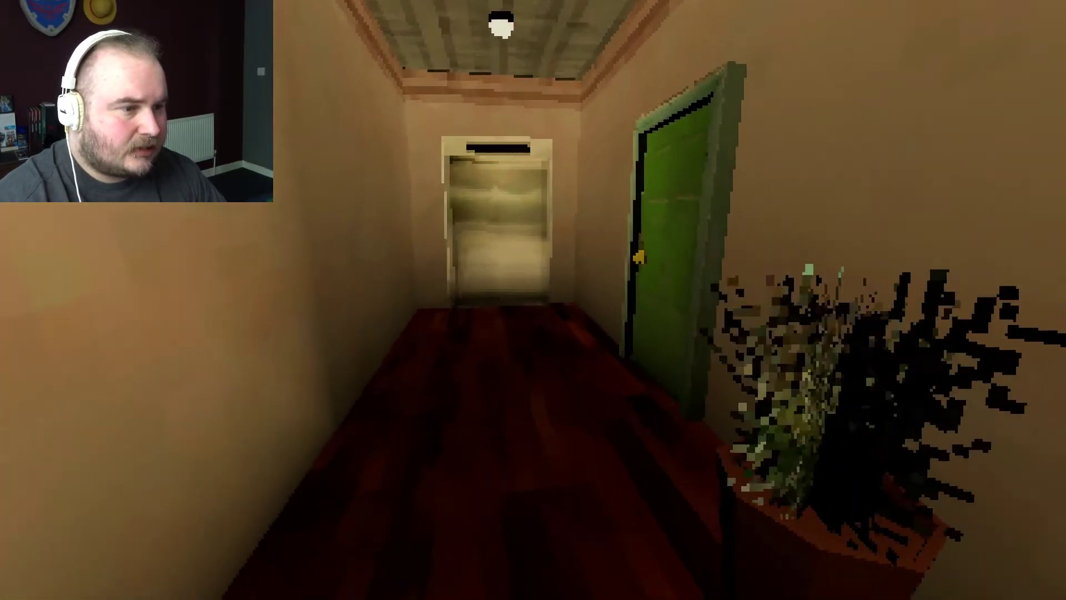
{"action": "key", "text": "w"}
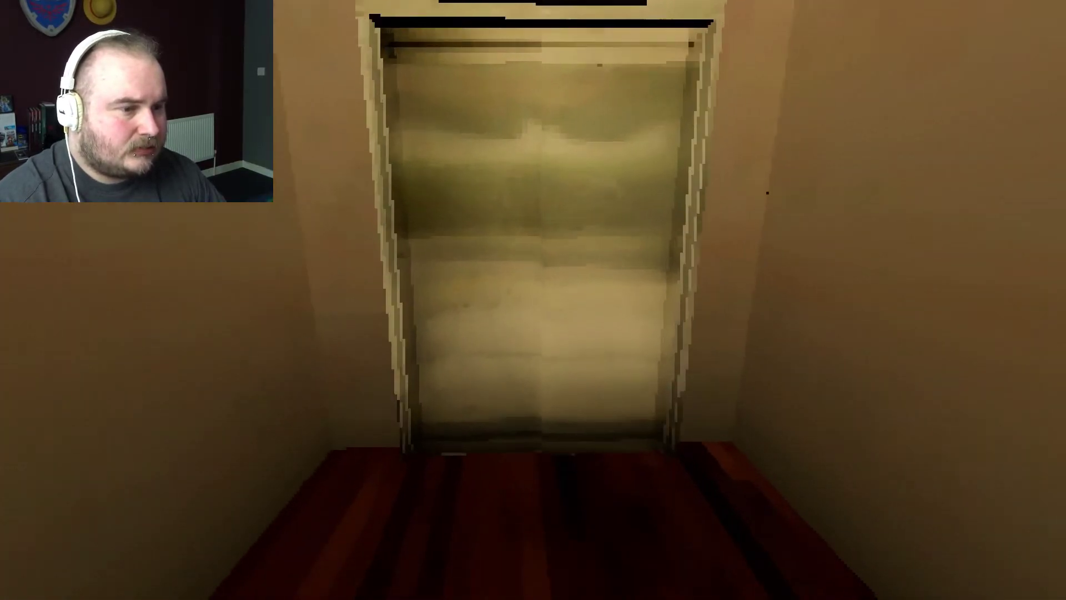
{"action": "key", "text": "w"}
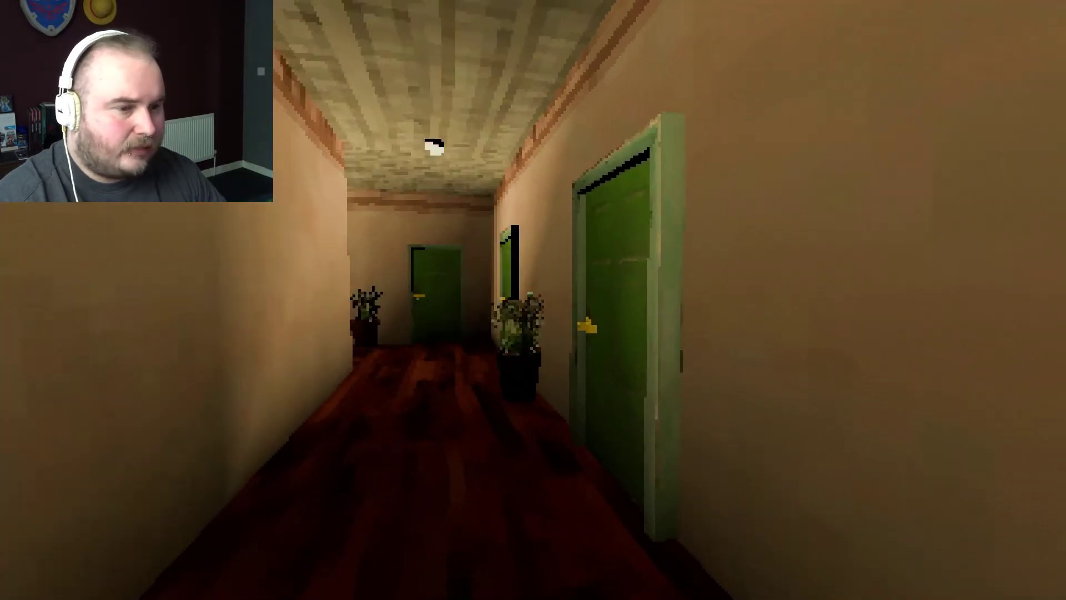
Step: Walk past the doors and plant, round the corner into the longer, now dimmer hallway
{"action": "key", "text": "w"}
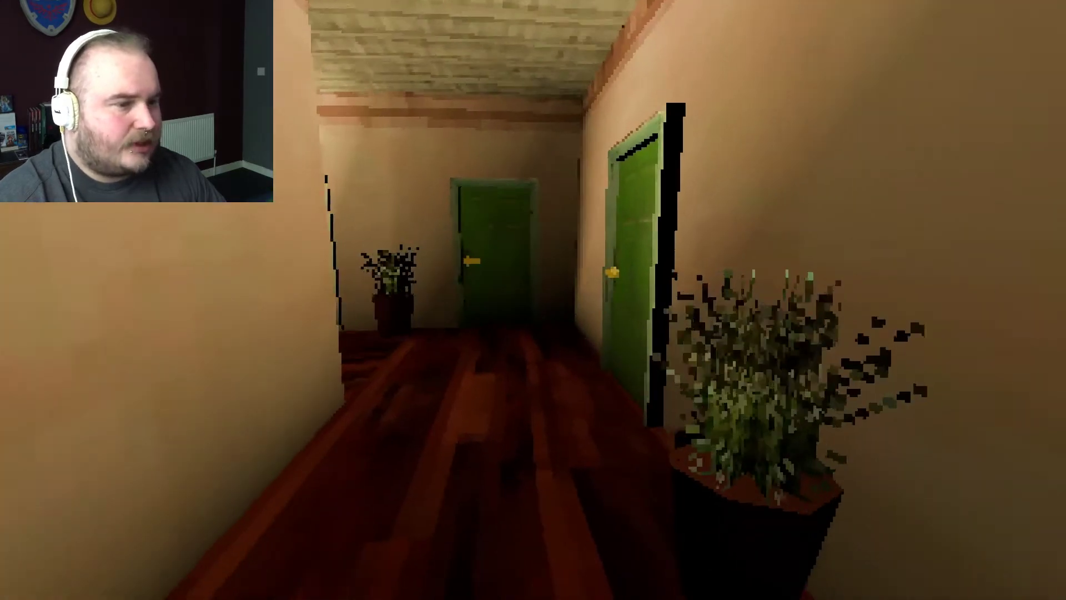
{"action": "key", "text": "w"}
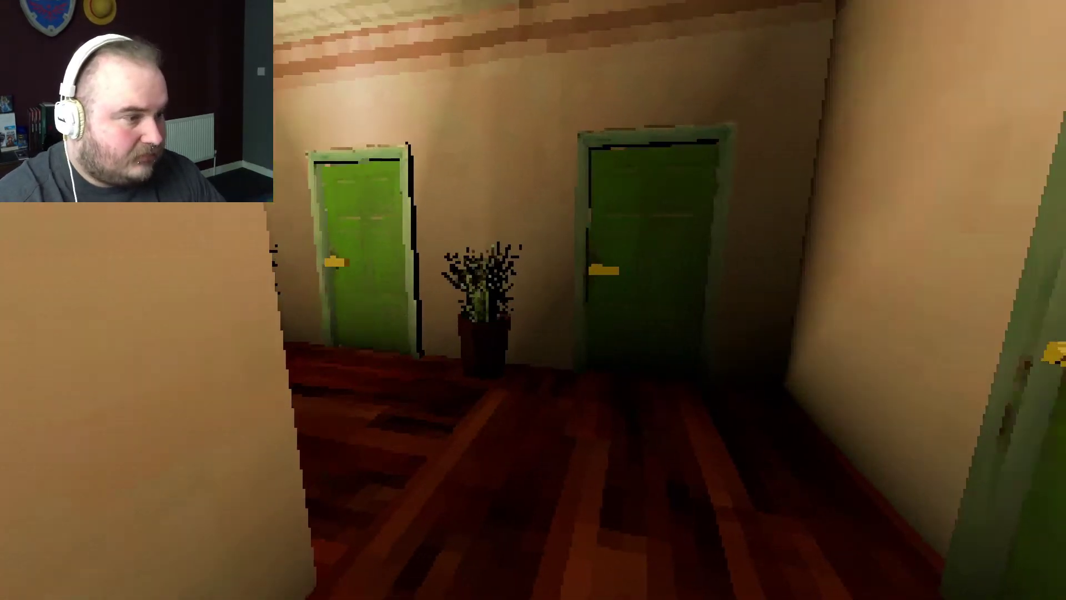
{"action": "key", "text": "w"}
{"action": "key", "text": "w"}
{"action": "key", "text": "w"}
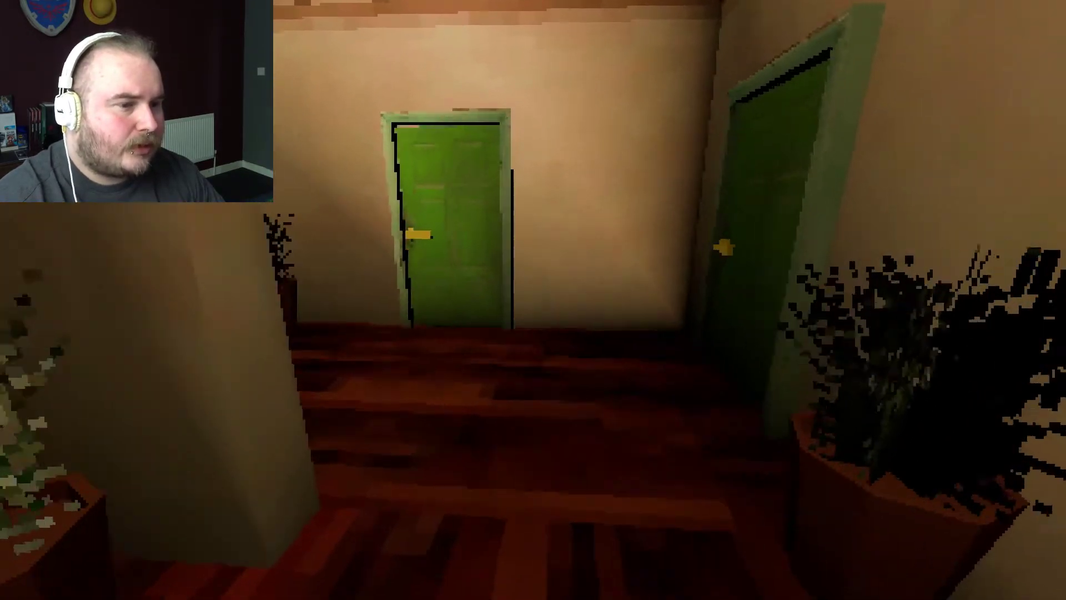
{"action": "key", "text": "w"}
{"action": "key", "text": "w"}
{"action": "key", "text": "w"}
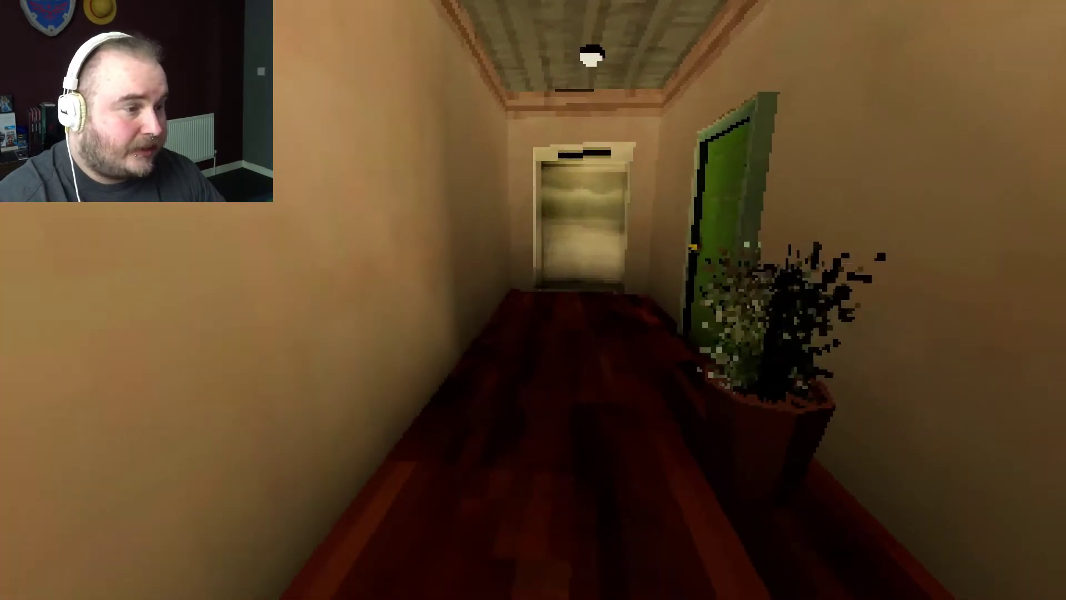
{"action": "key", "text": "w"}
{"action": "key", "text": "w"}
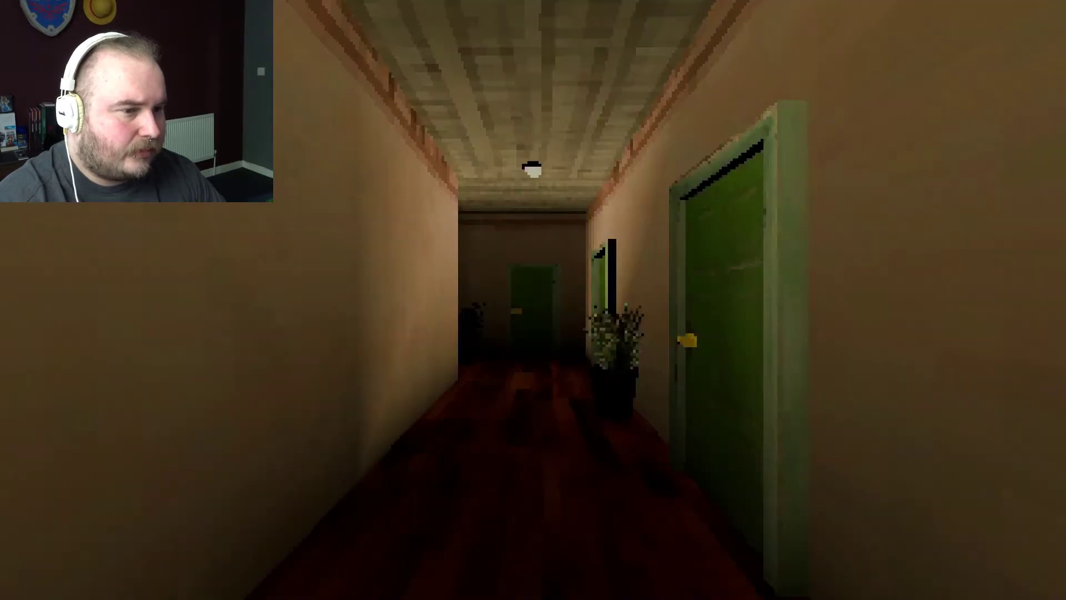
{"action": "key", "text": "w"}
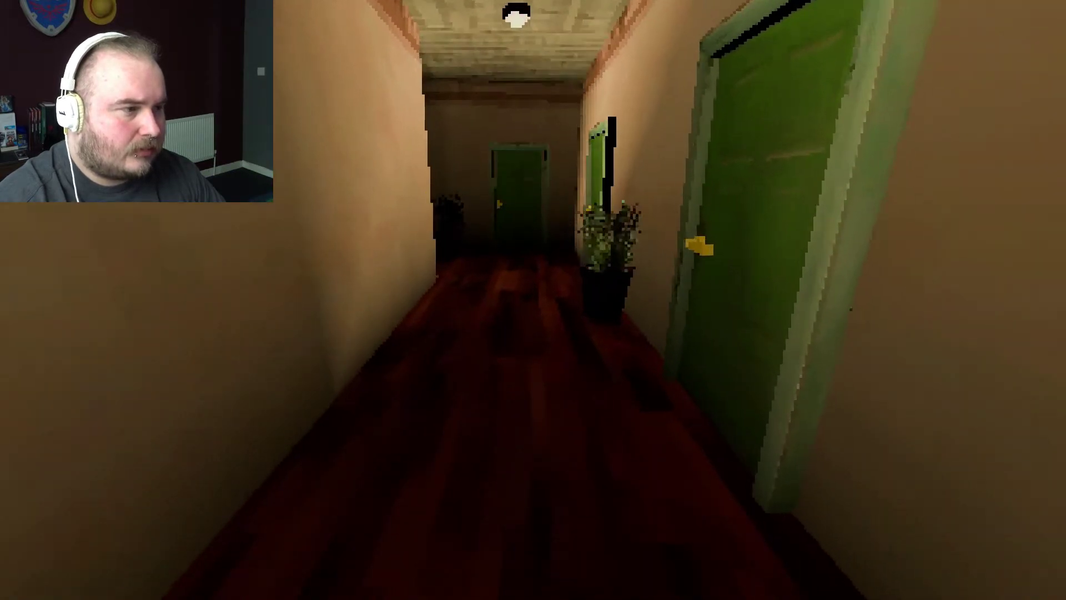
{"action": "key", "text": "w"}
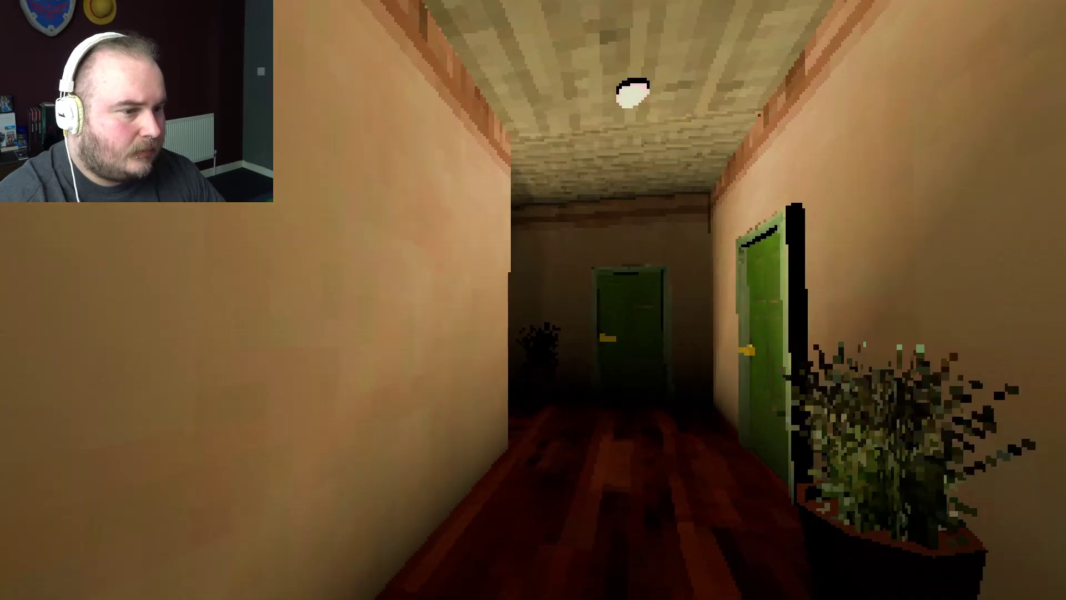
{"action": "key", "text": "w"}
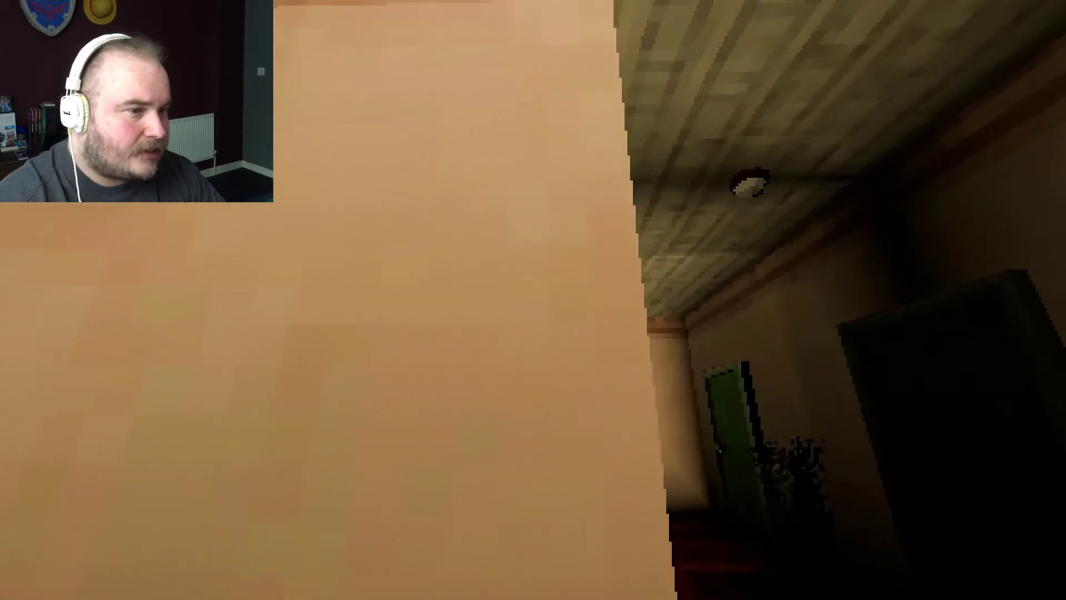
{"action": "key", "text": "w"}
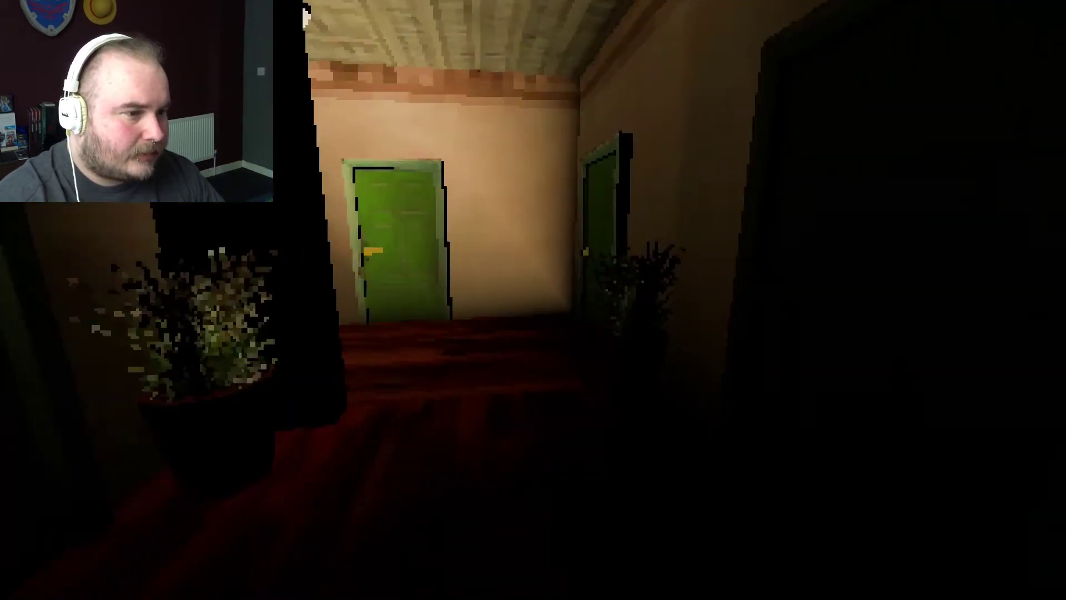
{"action": "key", "text": "w"}
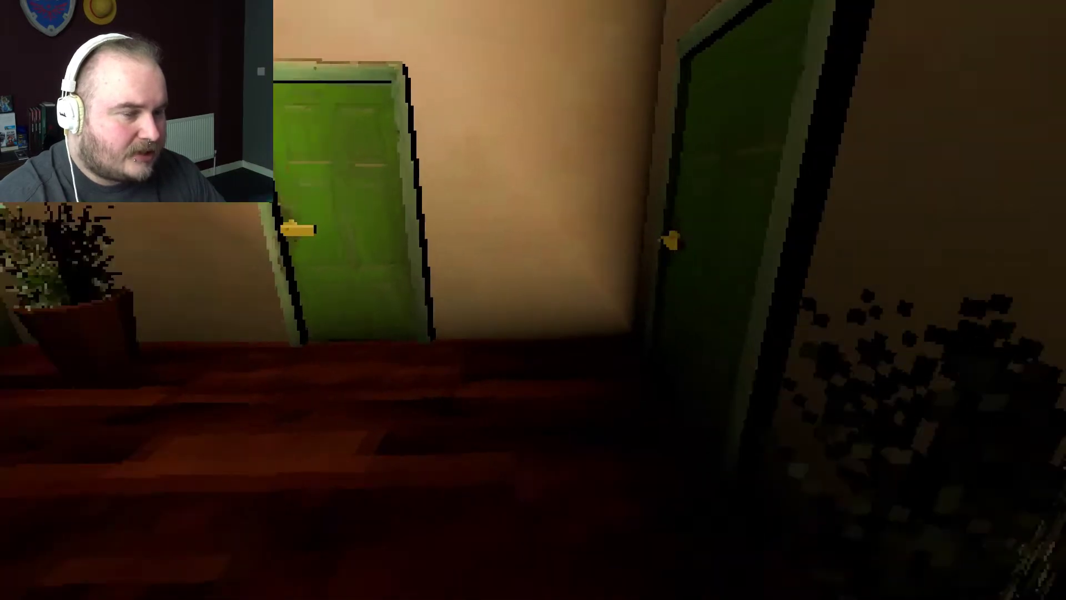
{"action": "key", "text": "w"}
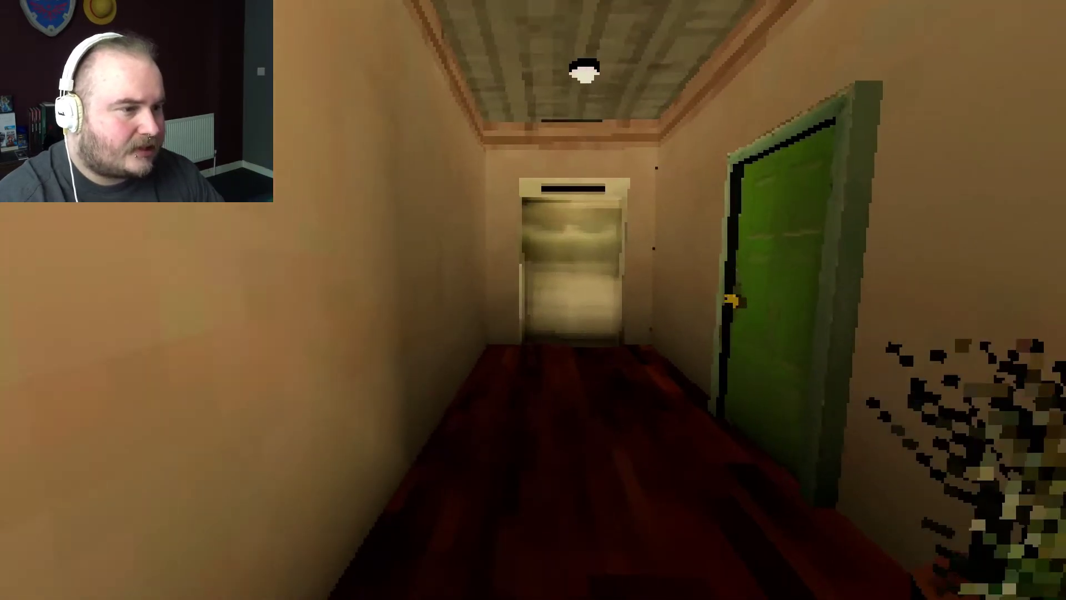
{"action": "key", "text": "w"}
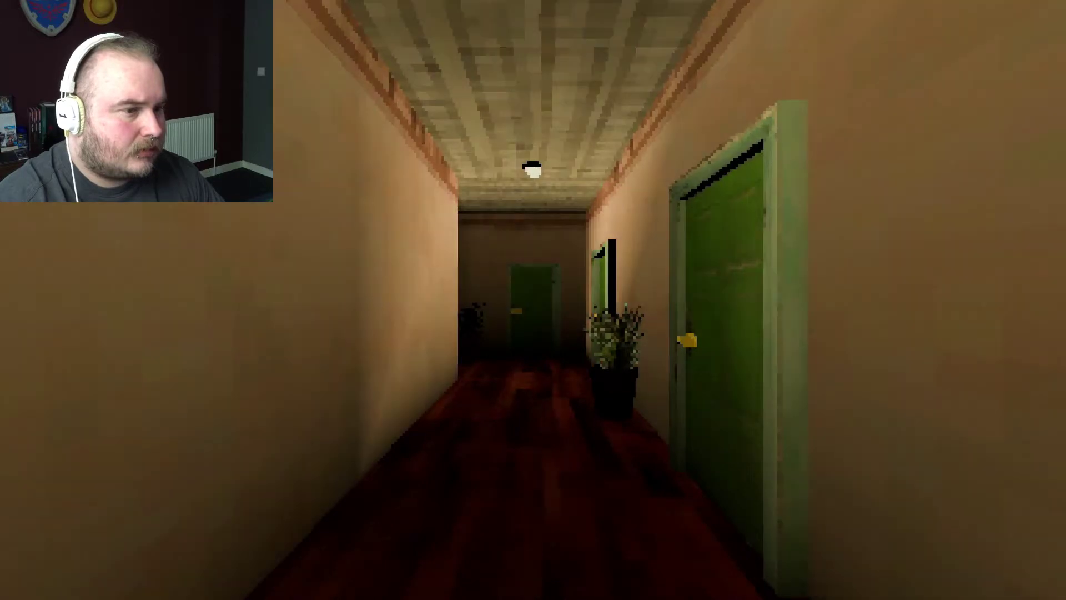
{"action": "key", "text": "w"}
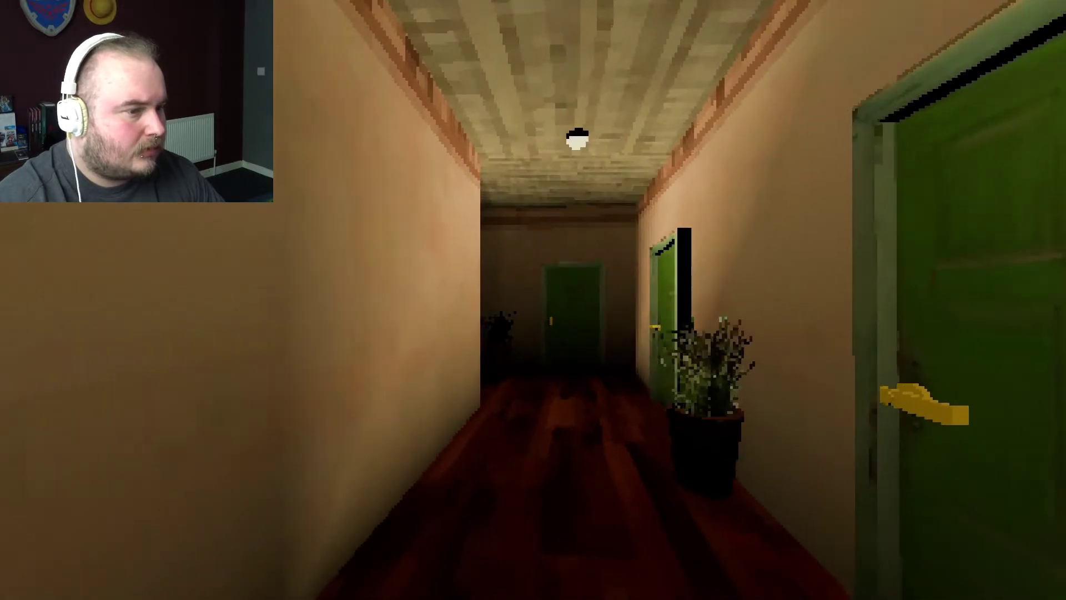
{"action": "key", "text": "w"}
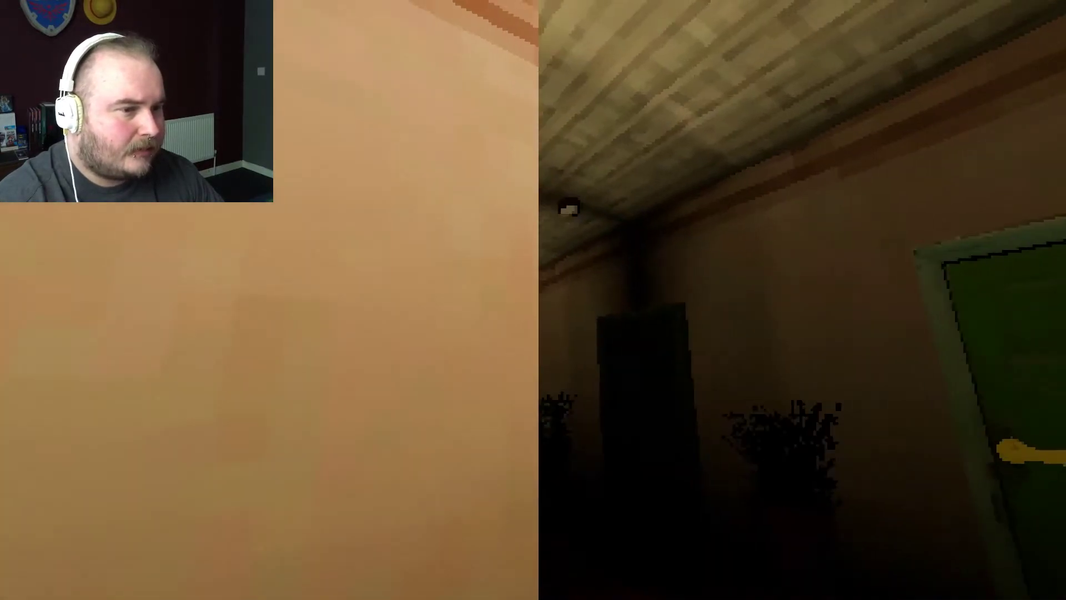
{"action": "key", "text": "w"}
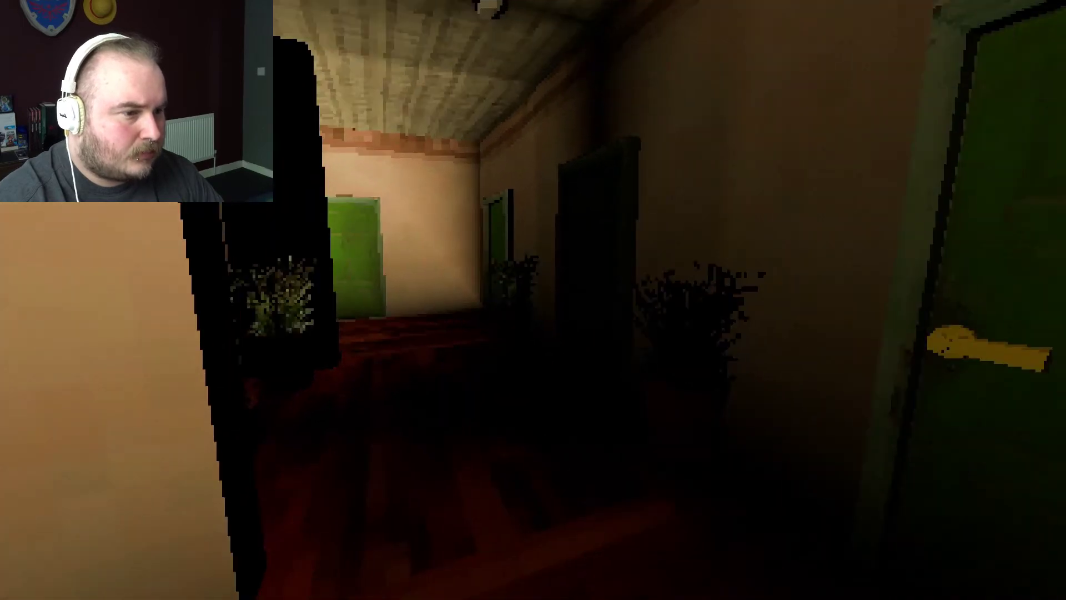
{"action": "key", "text": "w"}
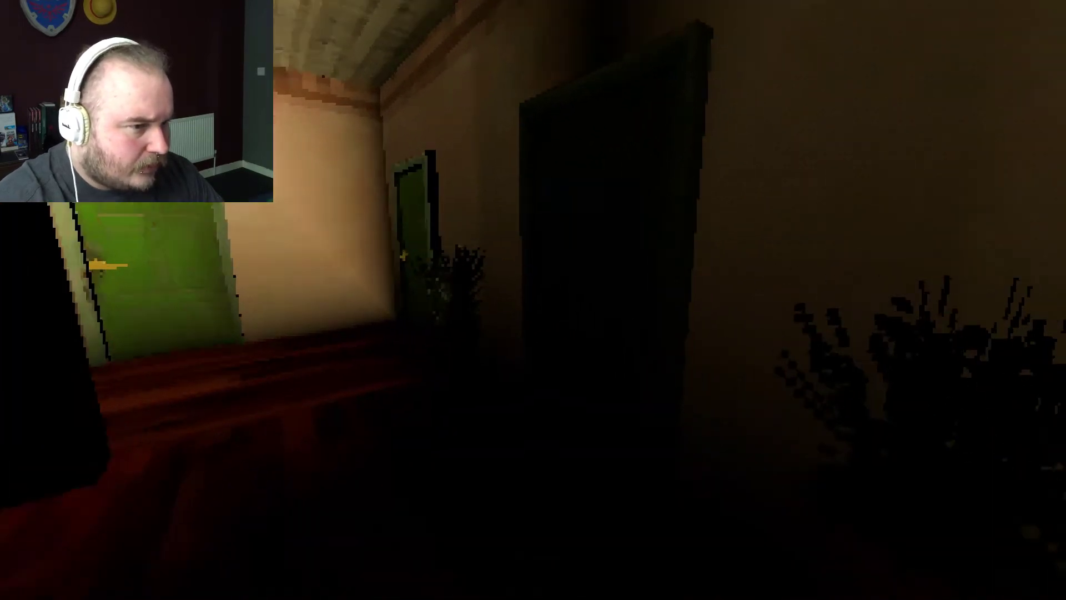
{"action": "key", "text": "w"}
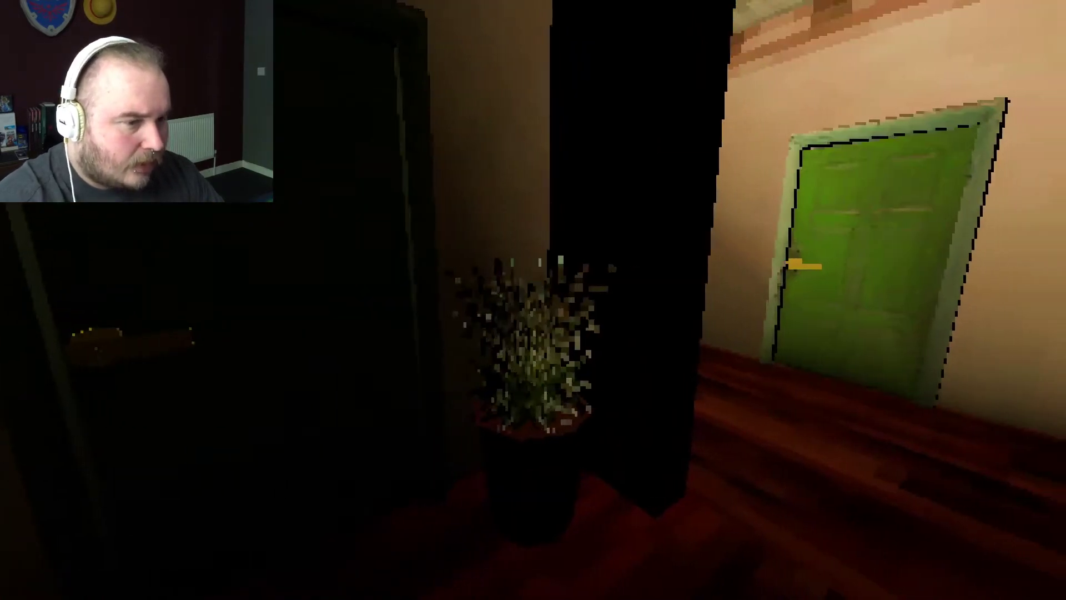
{"action": "key", "text": "w"}
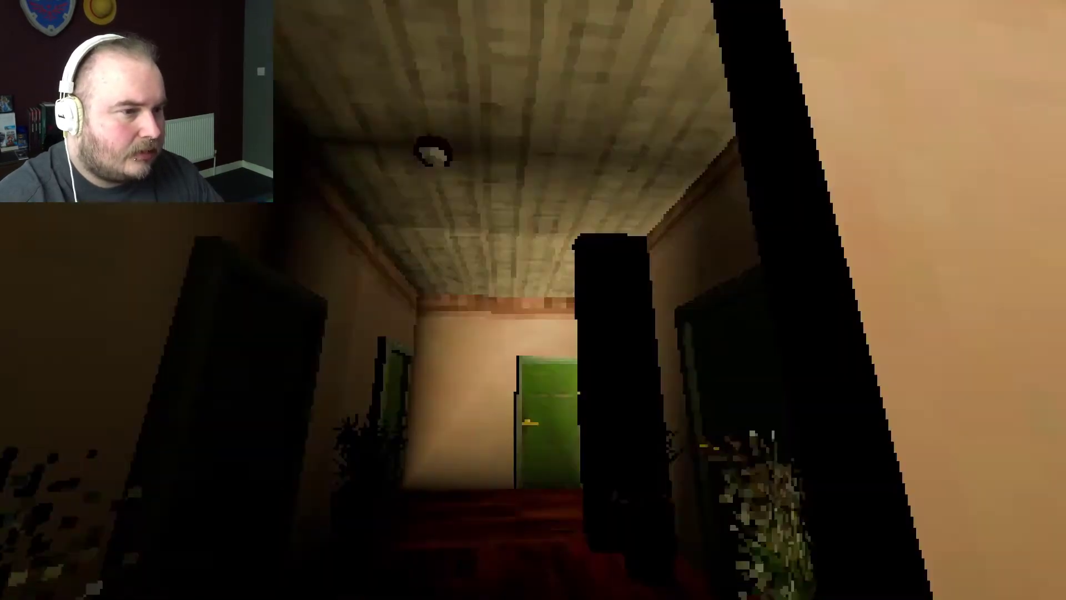
{"action": "key", "text": "w"}
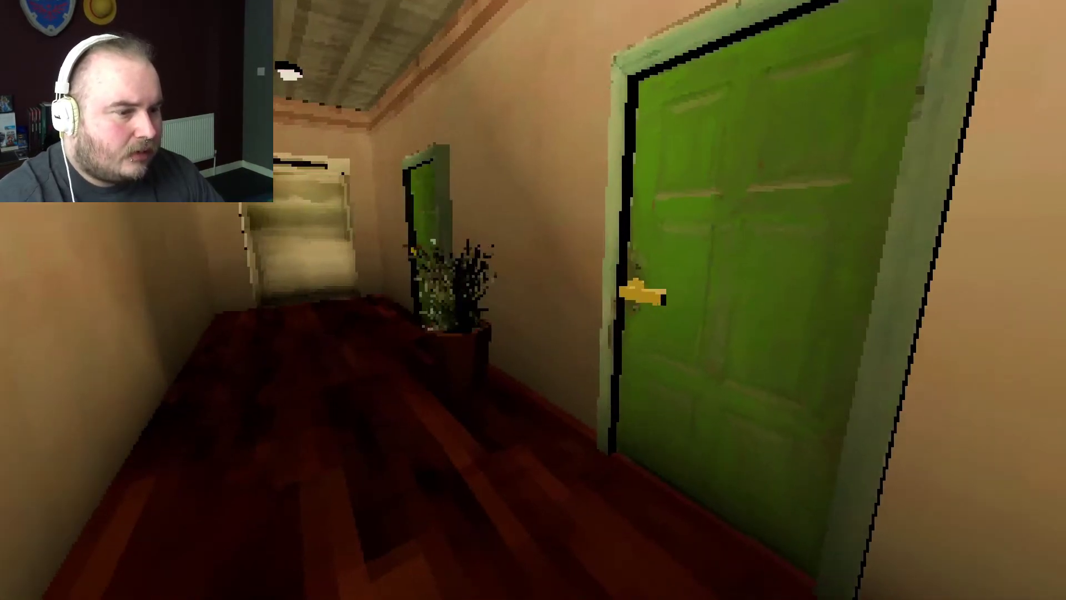
{"action": "key", "text": "w"}
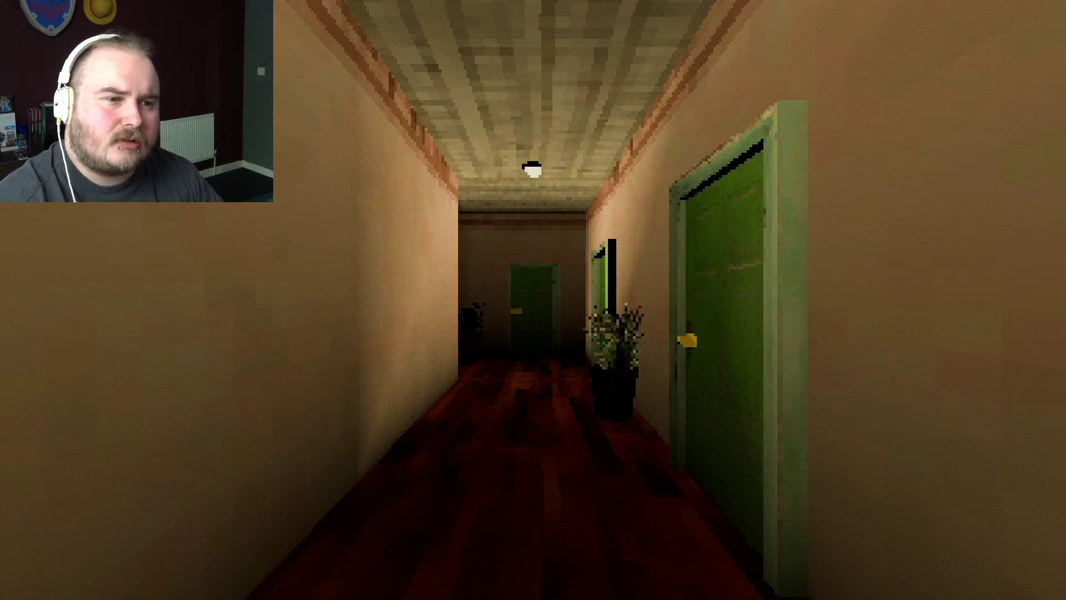
{"action": "key", "text": "w"}
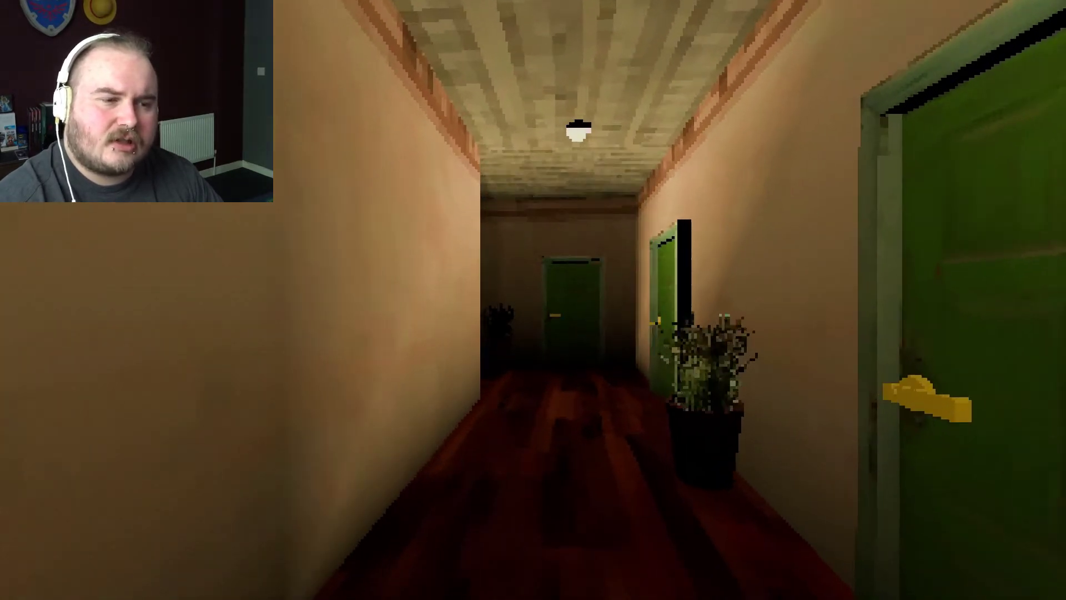
{"action": "key", "text": "w"}
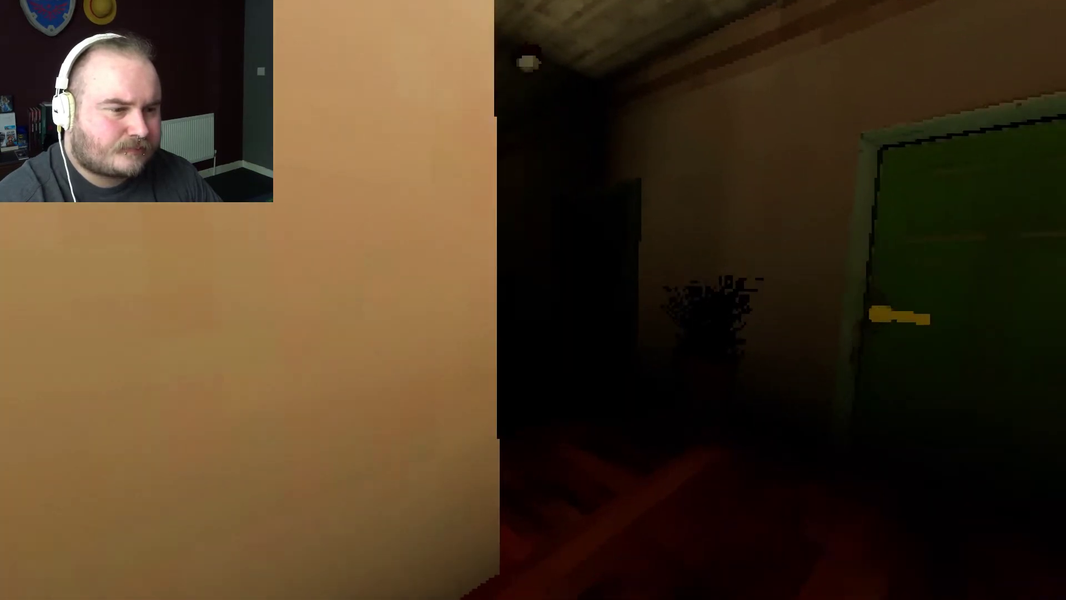
{"action": "key", "text": "w"}
{"action": "key", "text": "w"}
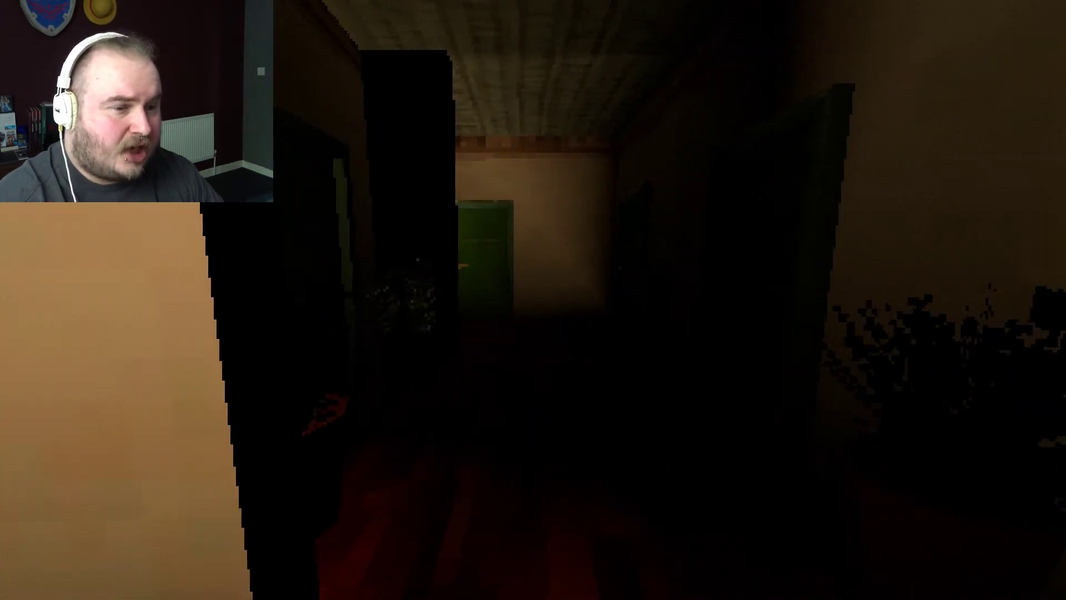
{"action": "key", "text": "w"}
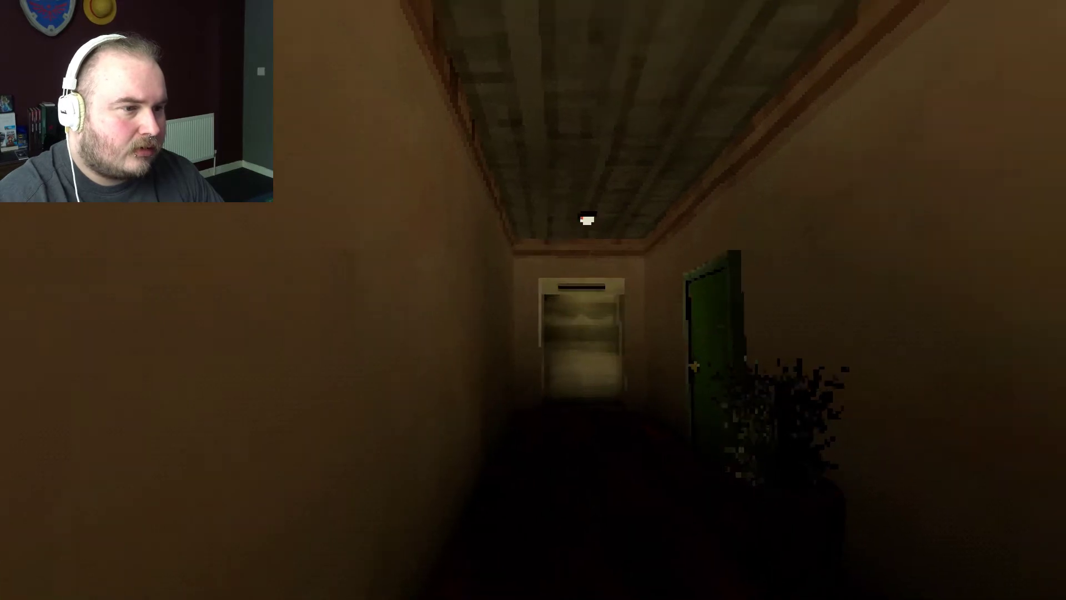
{"action": "key", "text": "w"}
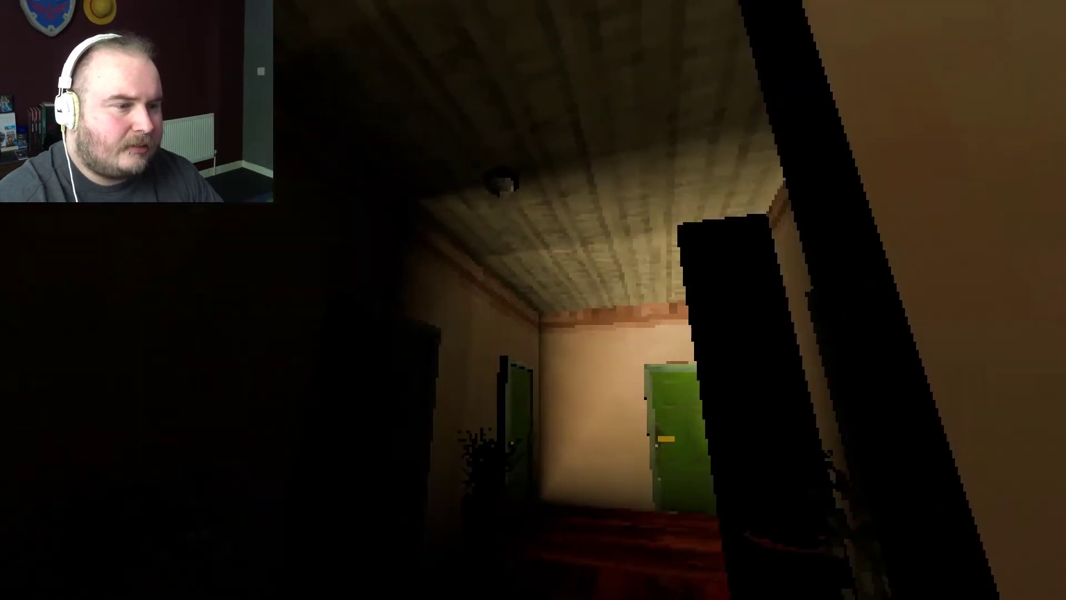
{"action": "key", "text": "w"}
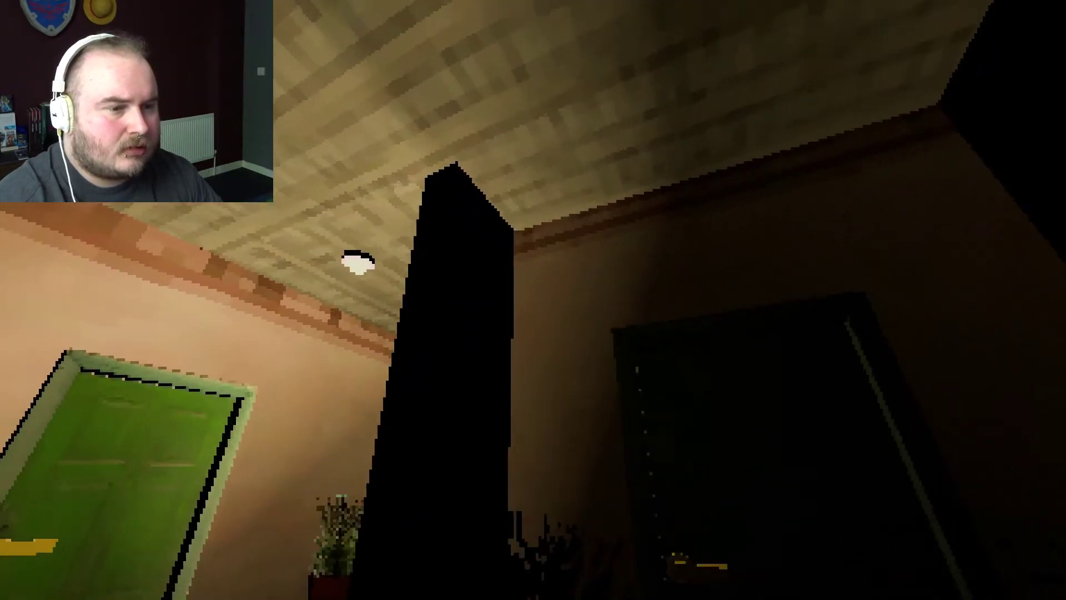
{"action": "key", "text": "w"}
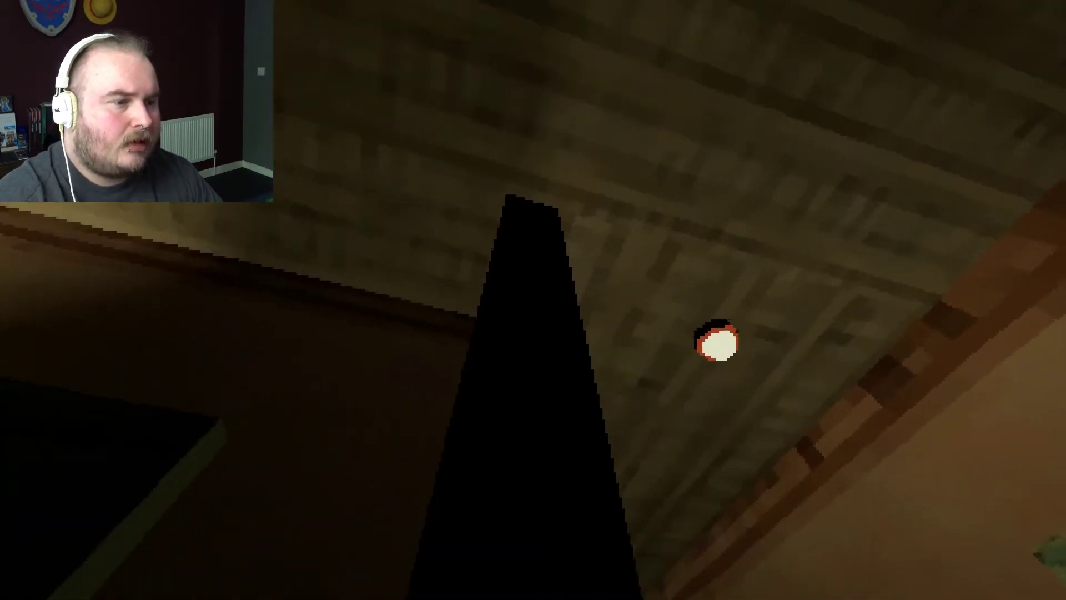
{"action": "key", "text": "w"}
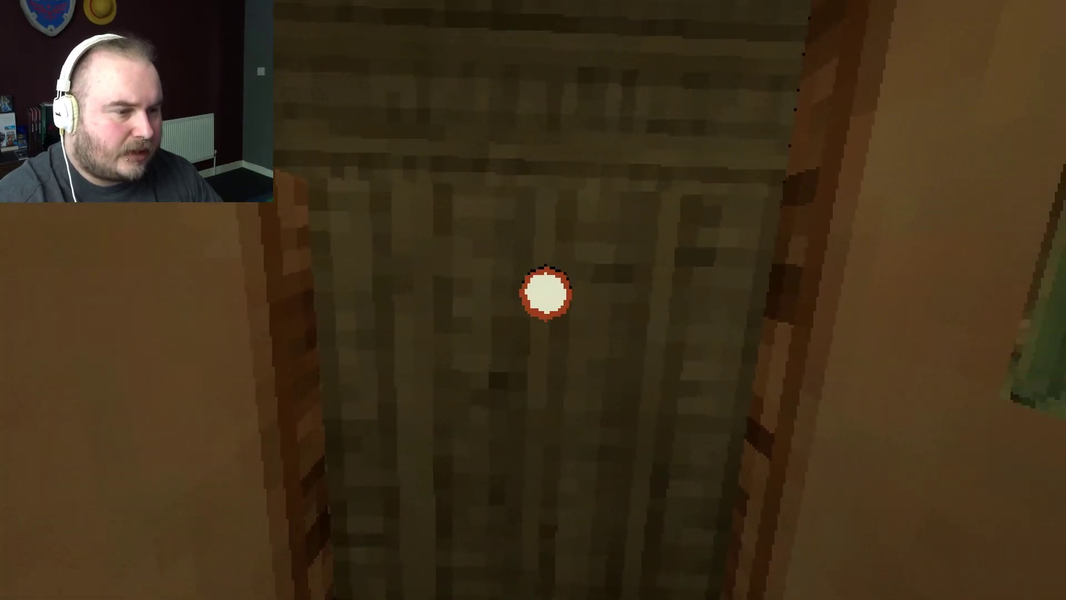
{"action": "key", "text": "w"}
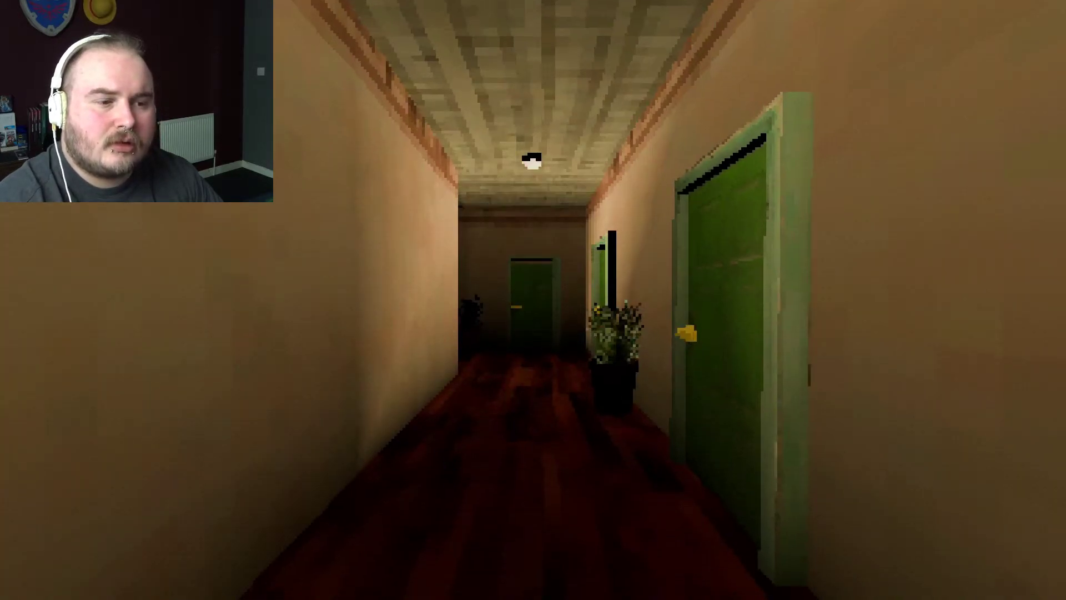
Step: Walk past the plant, round the corner into the darker area and down the long hallway toward the elevator
{"action": "key", "text": "w"}
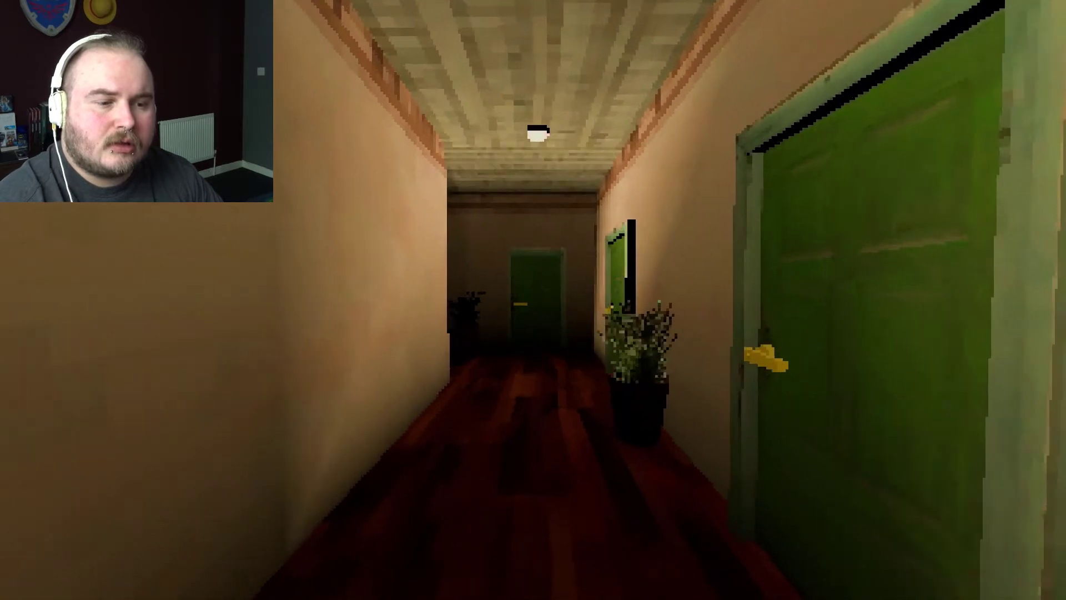
{"action": "key", "text": "w"}
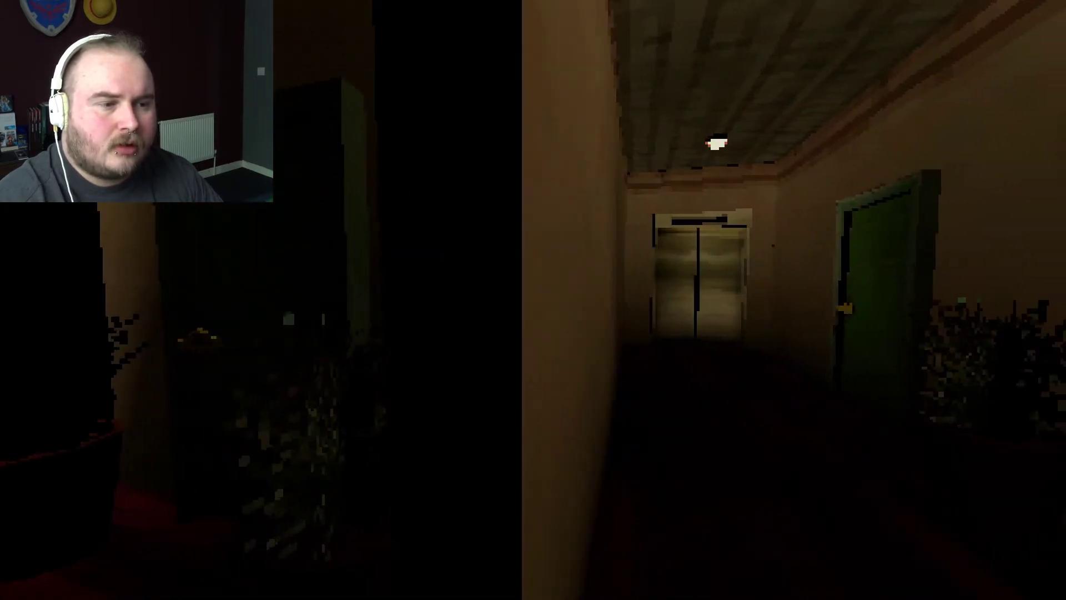
{"action": "key", "text": "w"}
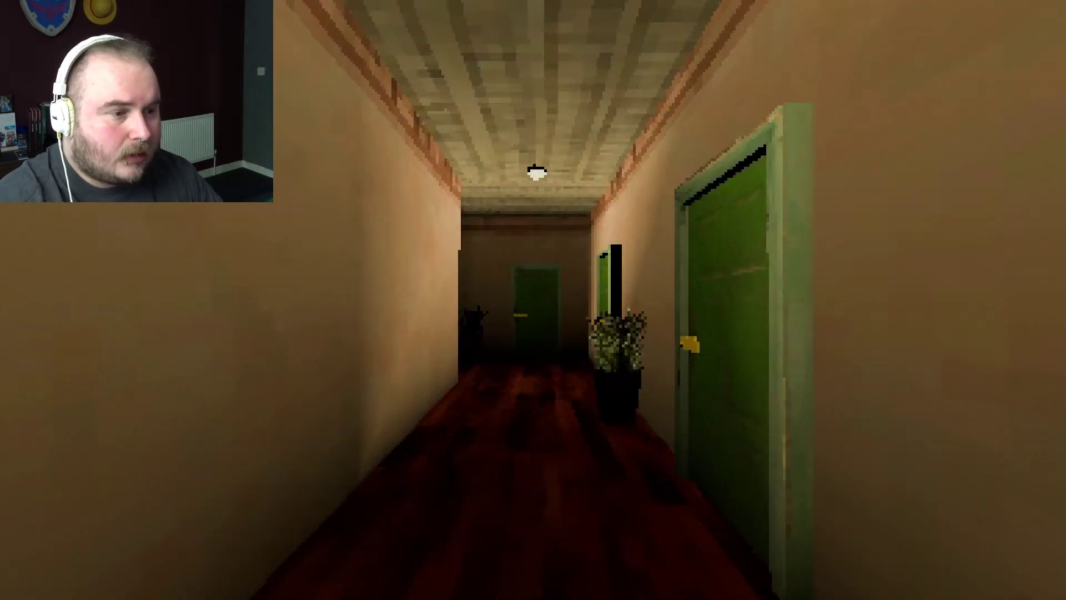
{"action": "key", "text": "w"}
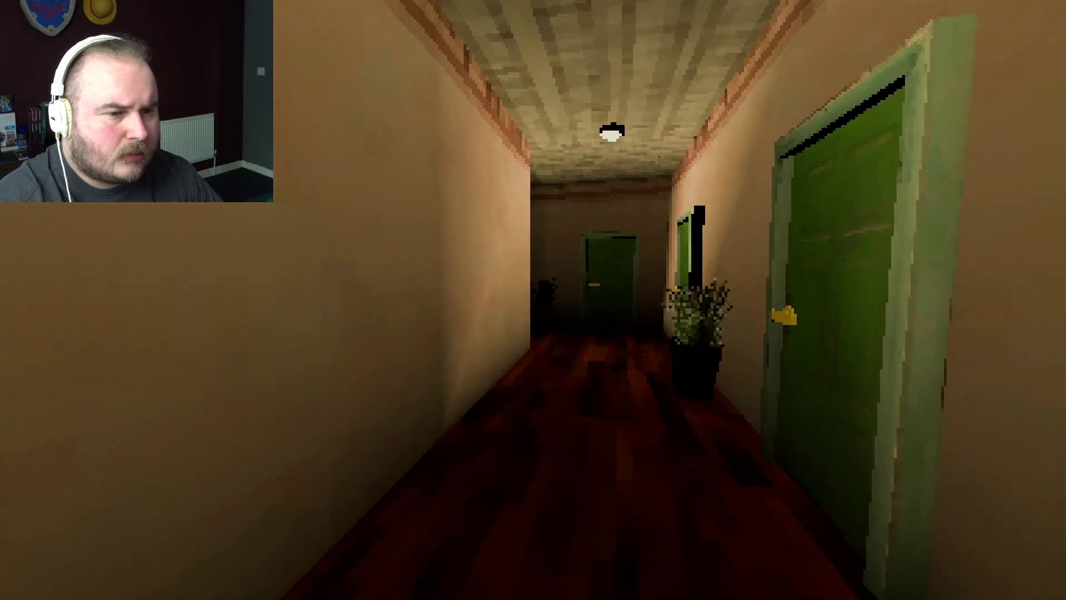
{"action": "key", "text": "w"}
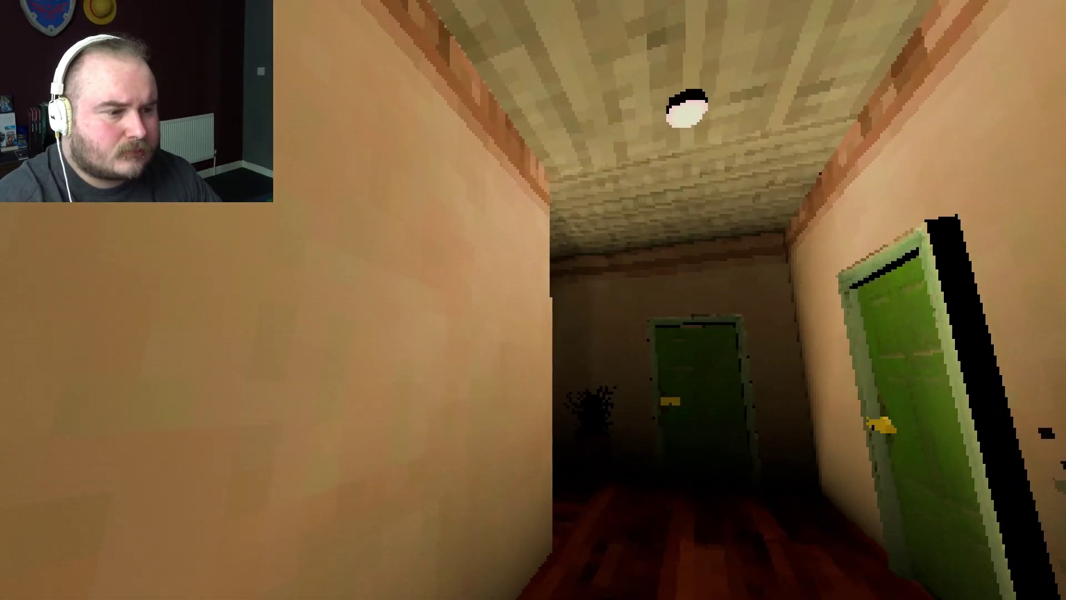
{"action": "key", "text": "w"}
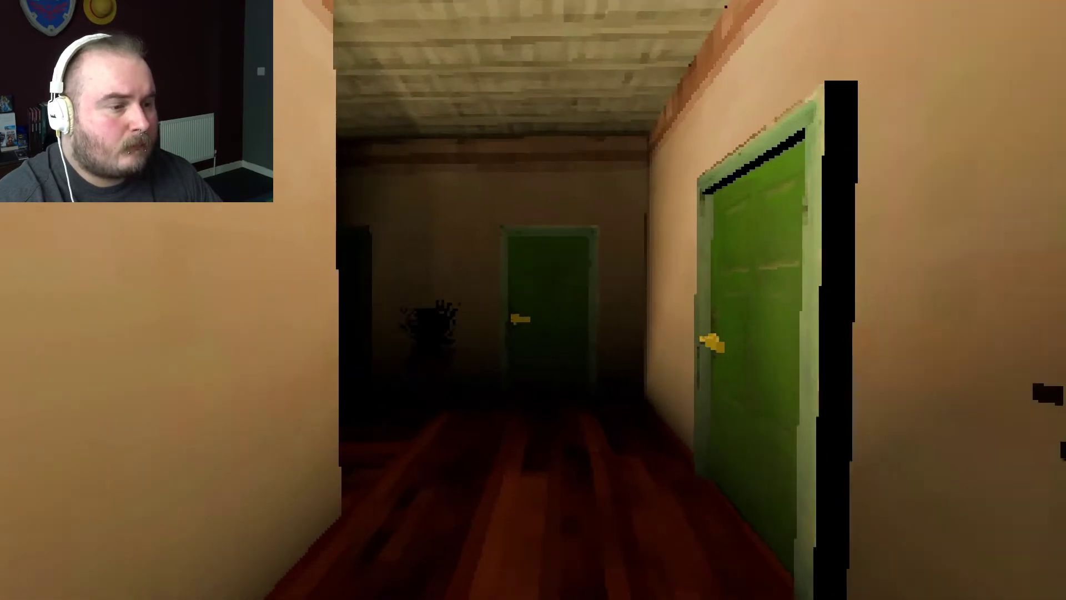
Step: Turn into the darker hallway section, glancing at the ceiling, and head back toward the elevator
{"action": "key", "text": "w"}
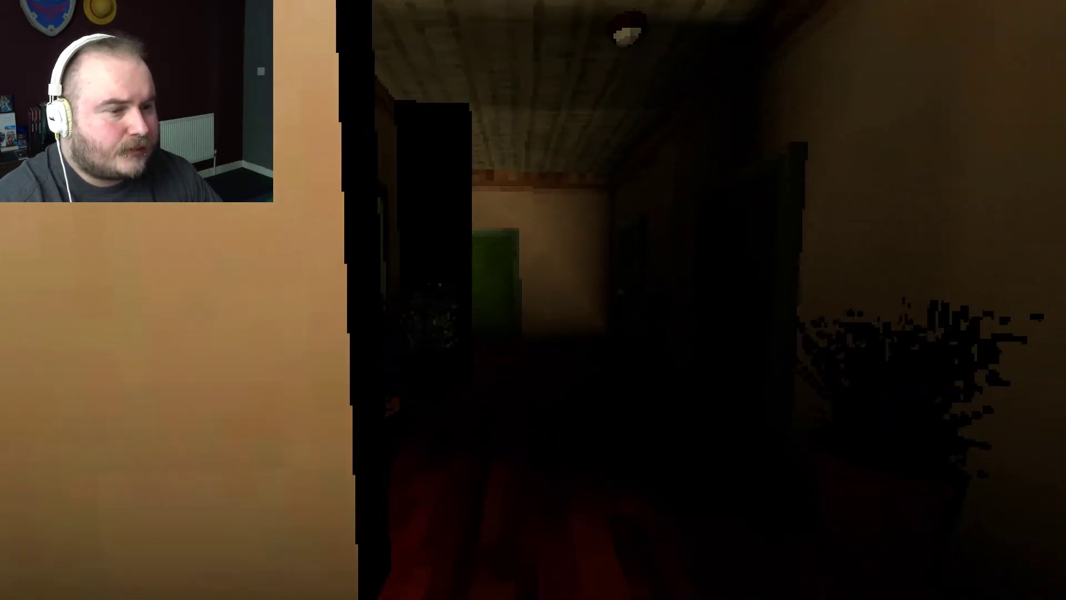
{"action": "key", "text": "w"}
{"action": "key", "text": "w"}
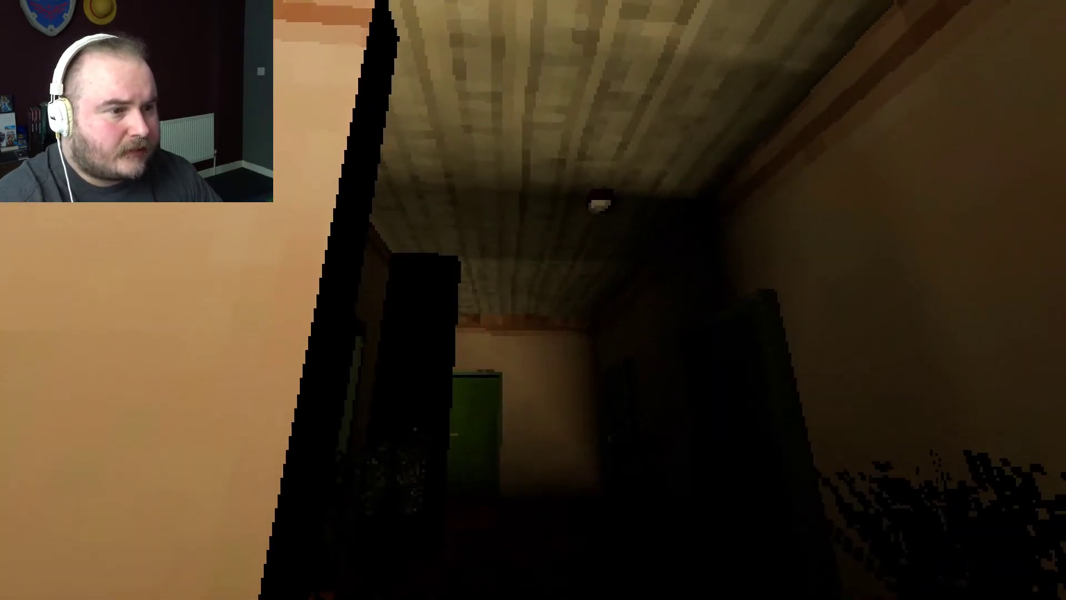
{"action": "key", "text": "w"}
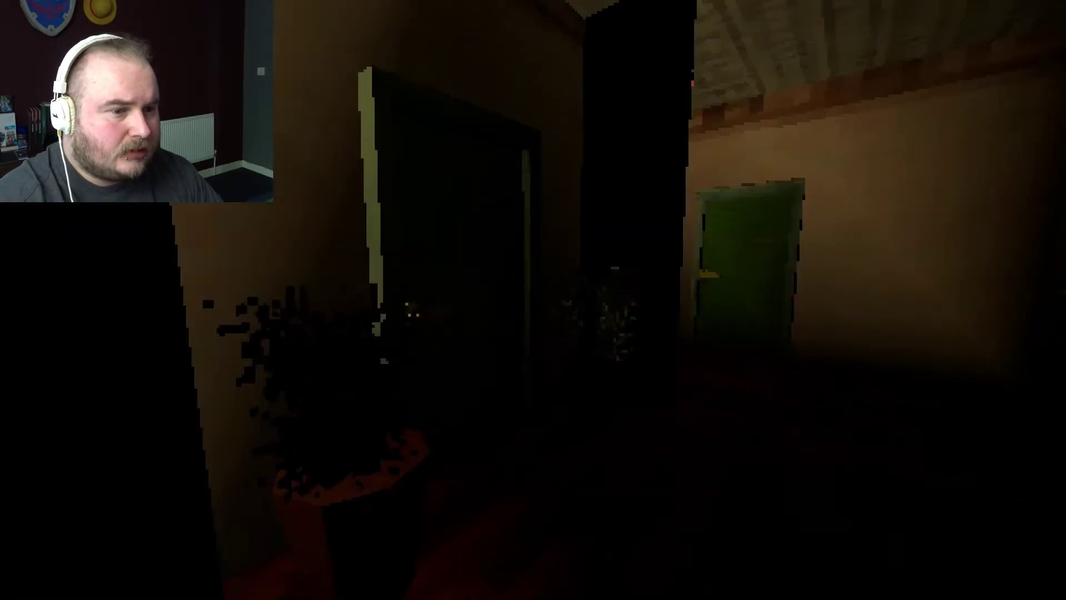
{"action": "key", "text": "w"}
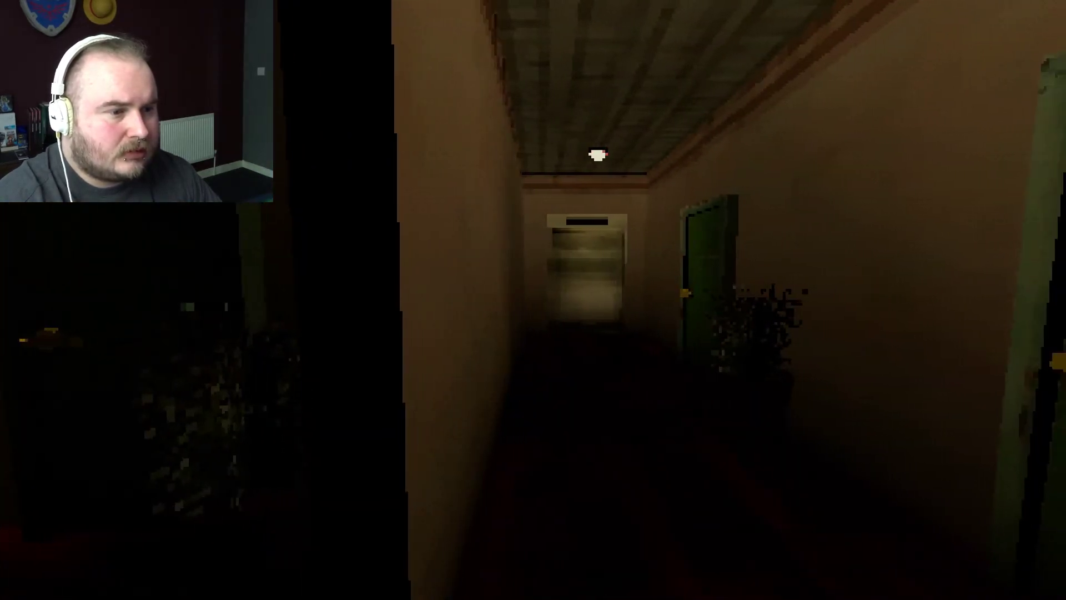
{"action": "key", "text": "w"}
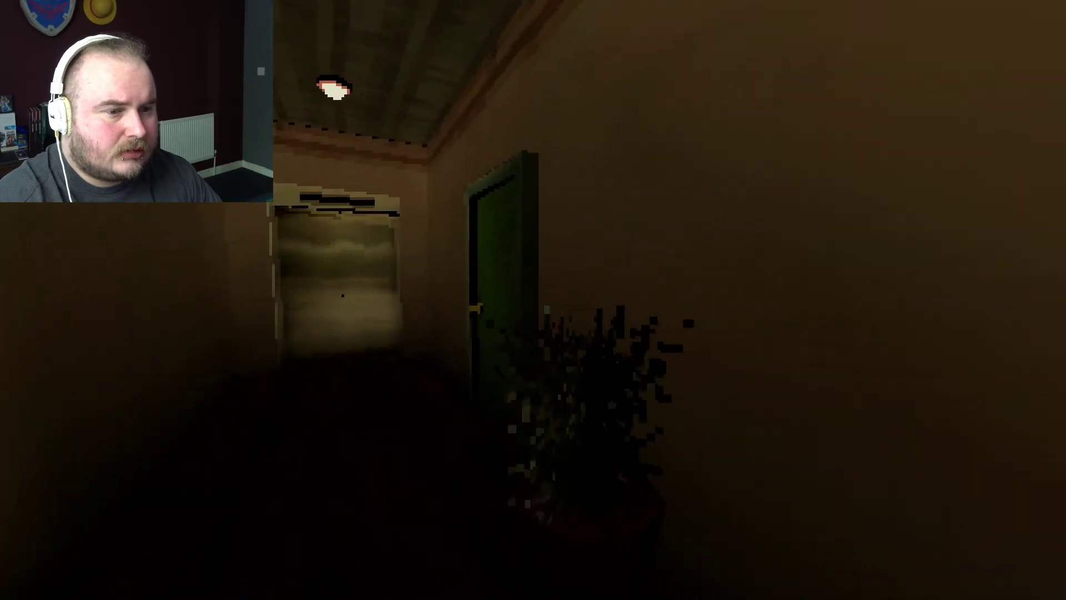
{"action": "key", "text": "w"}
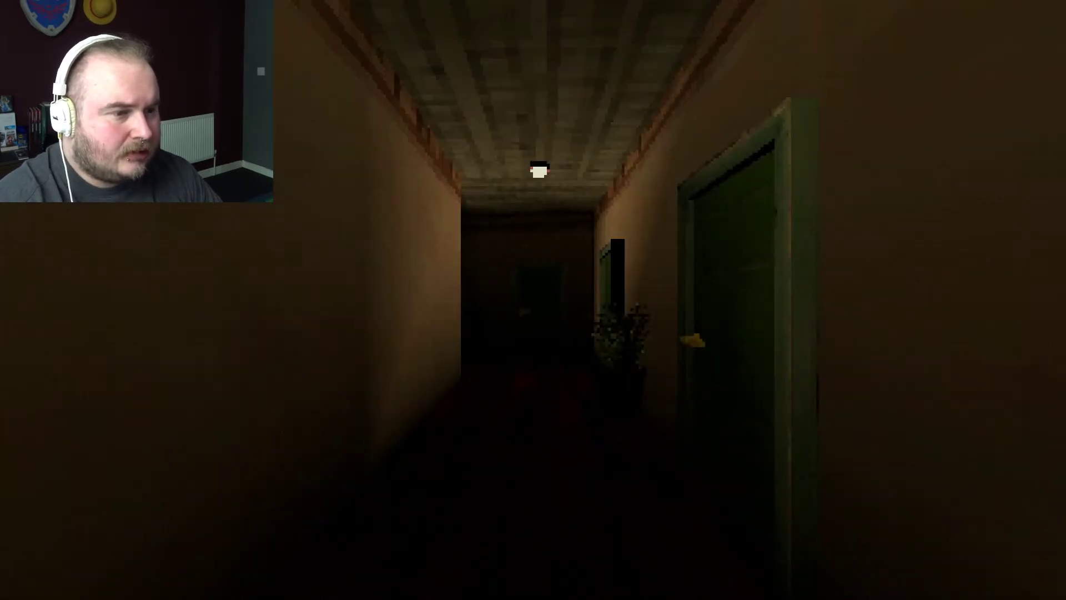
Step: Walk past the green door down the dim hallway and turn to face the dark room ahead
{"action": "key", "text": "w"}
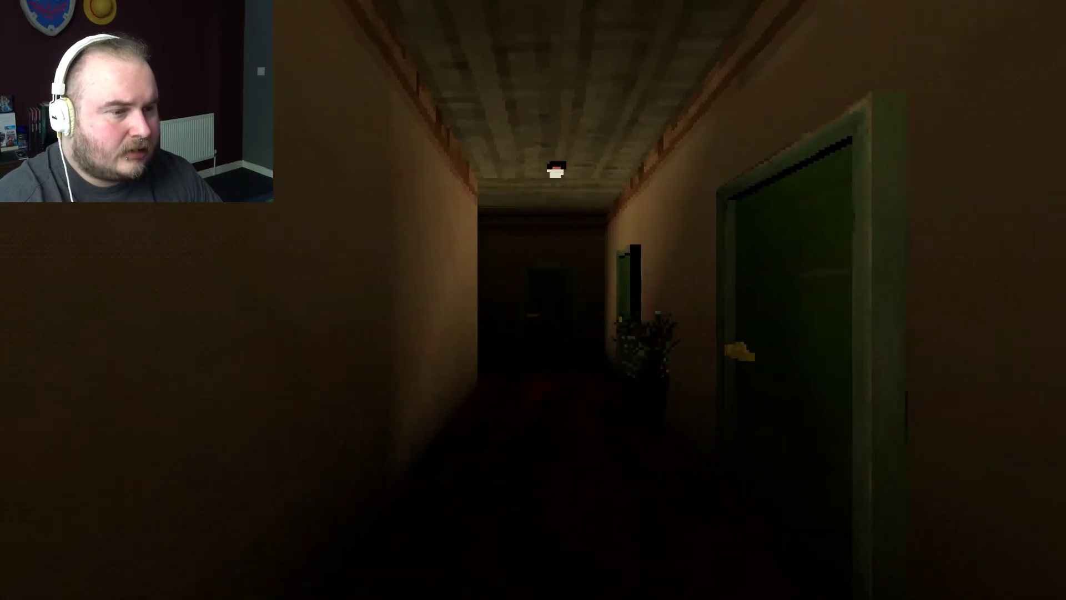
{"action": "key", "text": "w"}
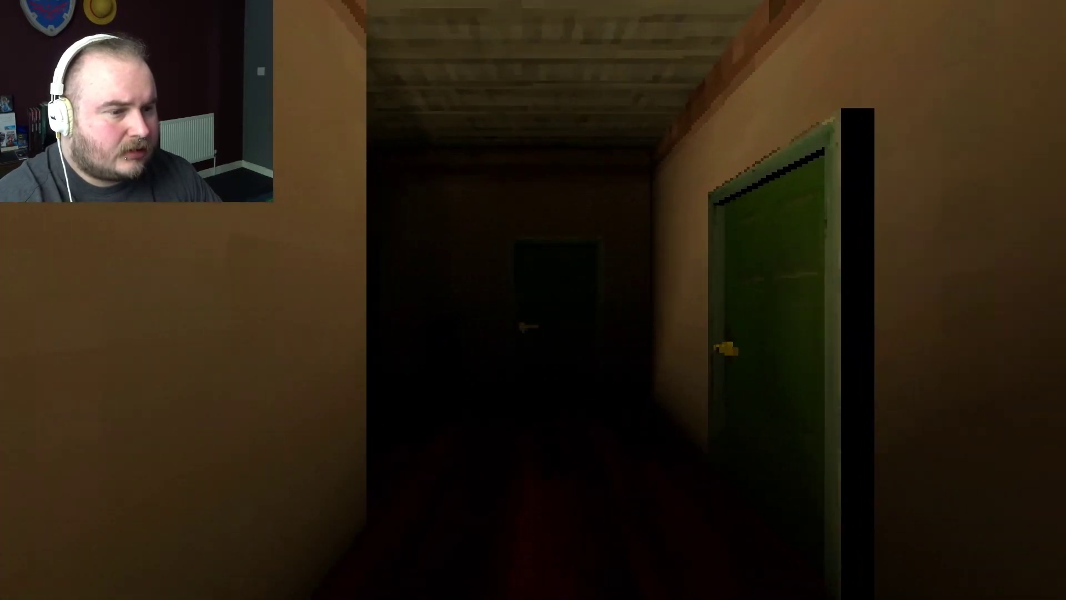
{"action": "key", "text": "w"}
{"action": "left_click_drag", "start_coordinate": [716, 300], "coordinate": [350, 301]}
{"action": "key", "text": "w"}
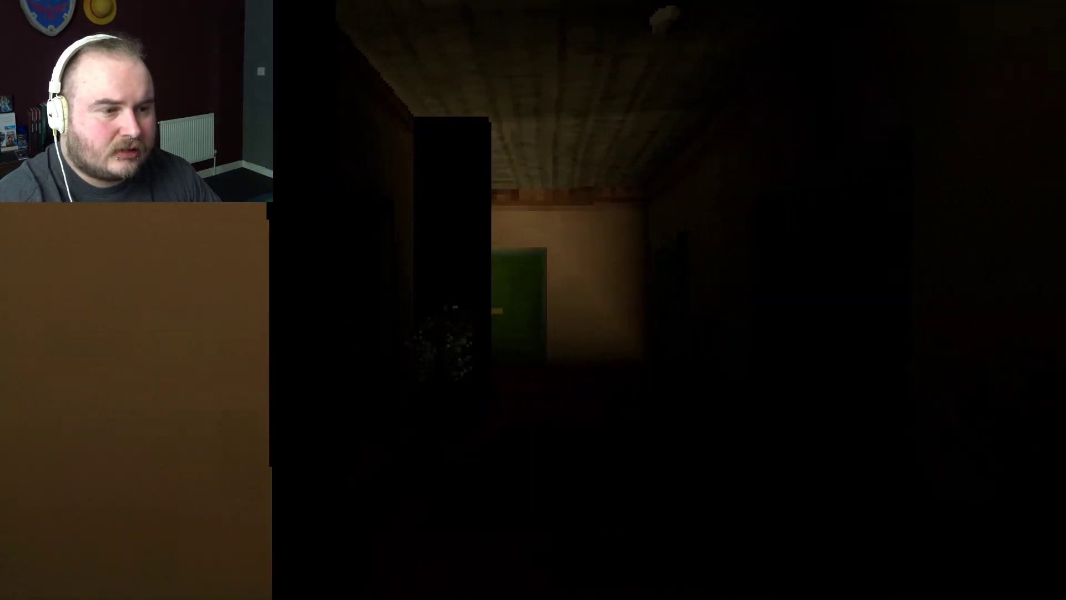
{"action": "key", "text": "w"}
{"action": "key", "text": "w"}
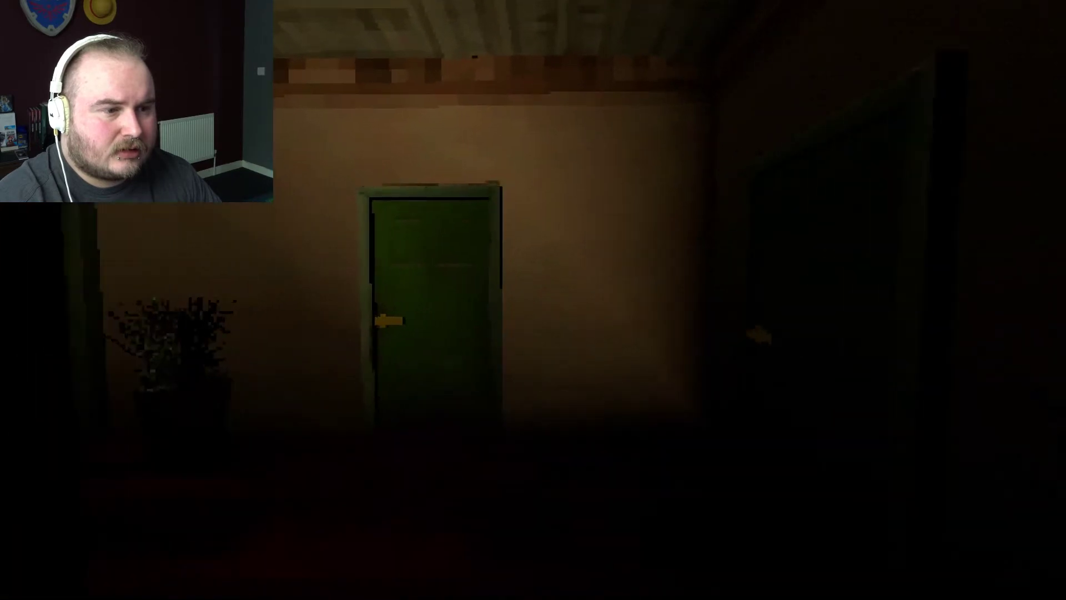
Step: Continue down the dark corridor and turn to walk toward the elevator at its end
{"action": "key", "text": "w"}
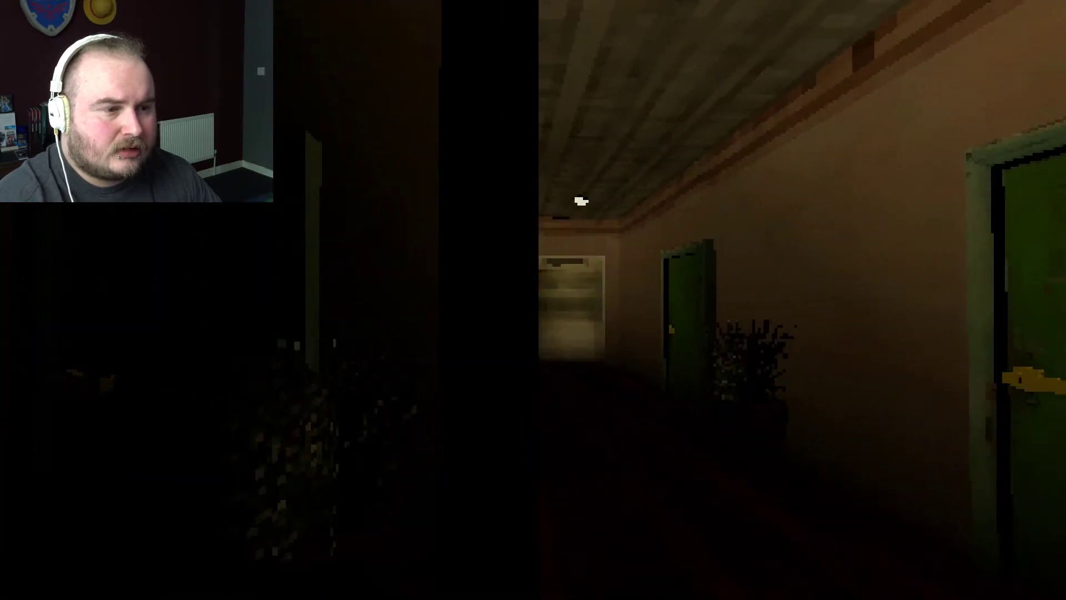
{"action": "key", "text": "w"}
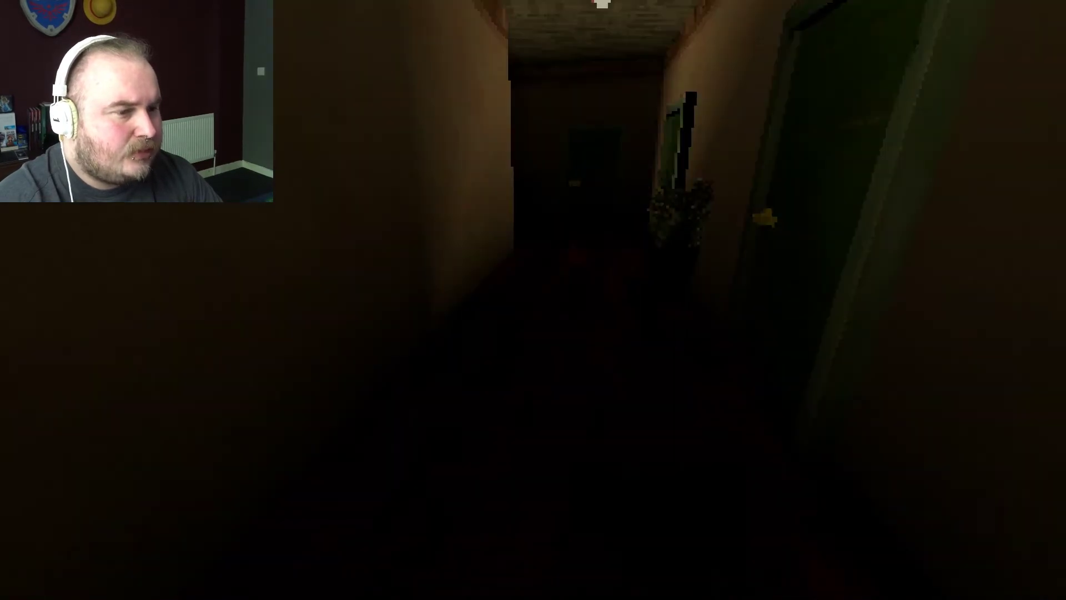
{"action": "key", "text": "w"}
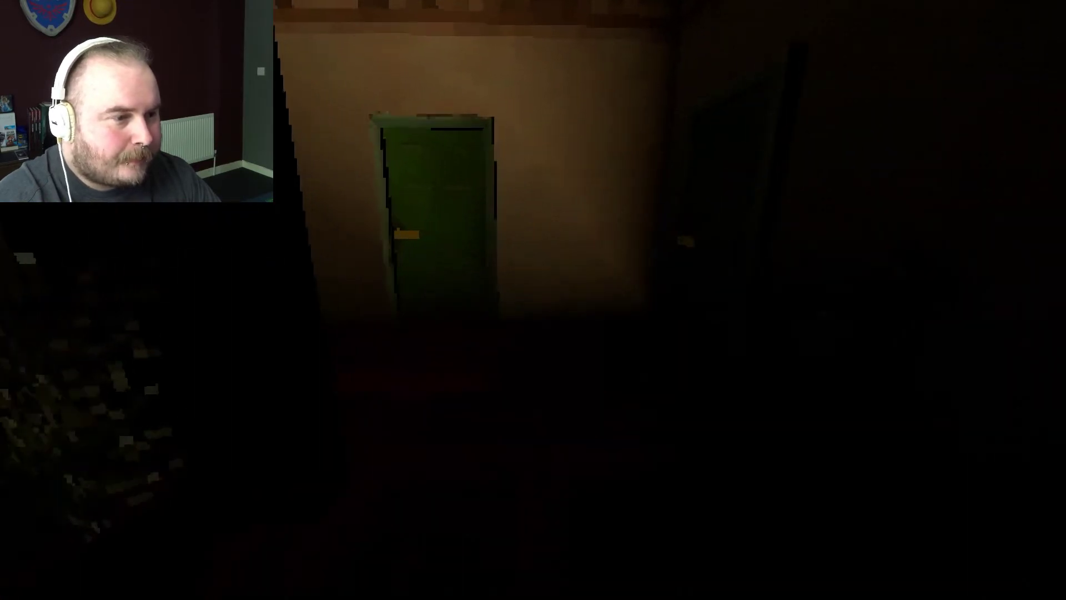
{"action": "key", "text": "w"}
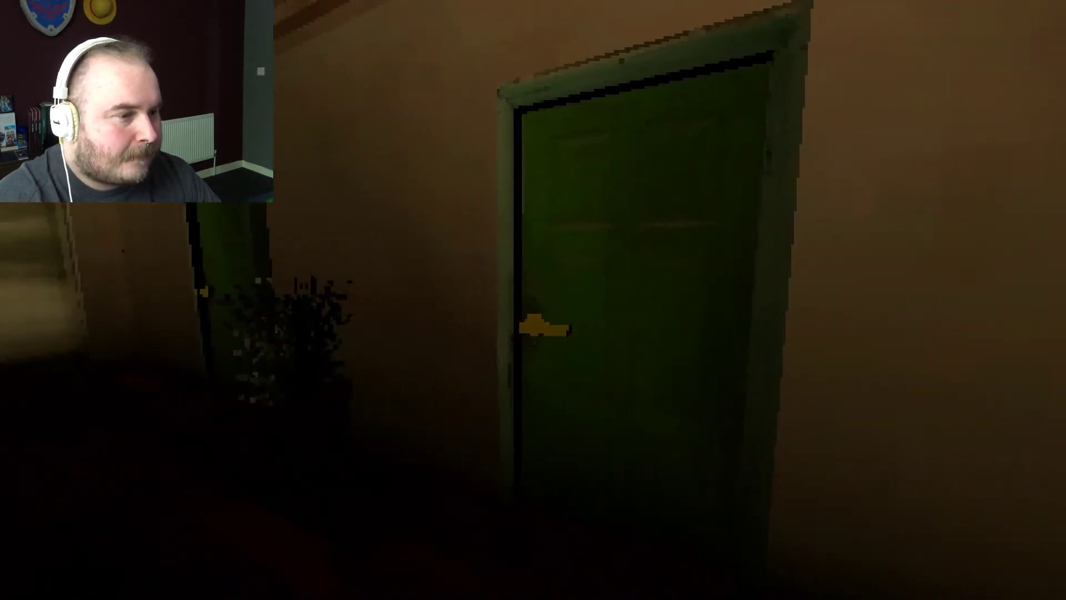
{"action": "key", "text": "w"}
{"action": "key", "text": "w"}
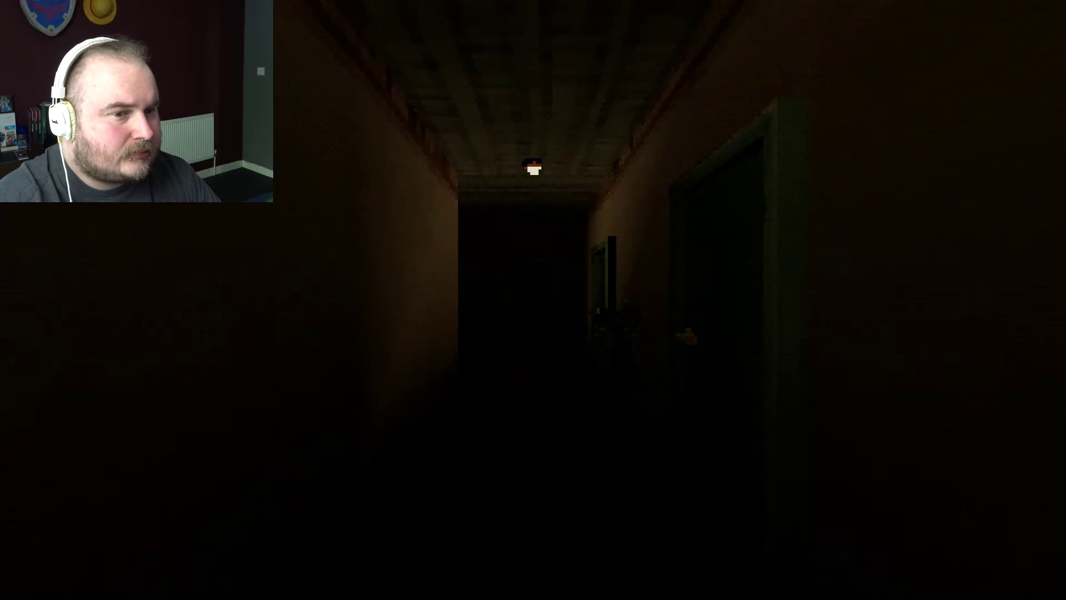
Step: Look around the lit corridor and turn to face the hallway with the green door
{"action": "key", "text": "w"}
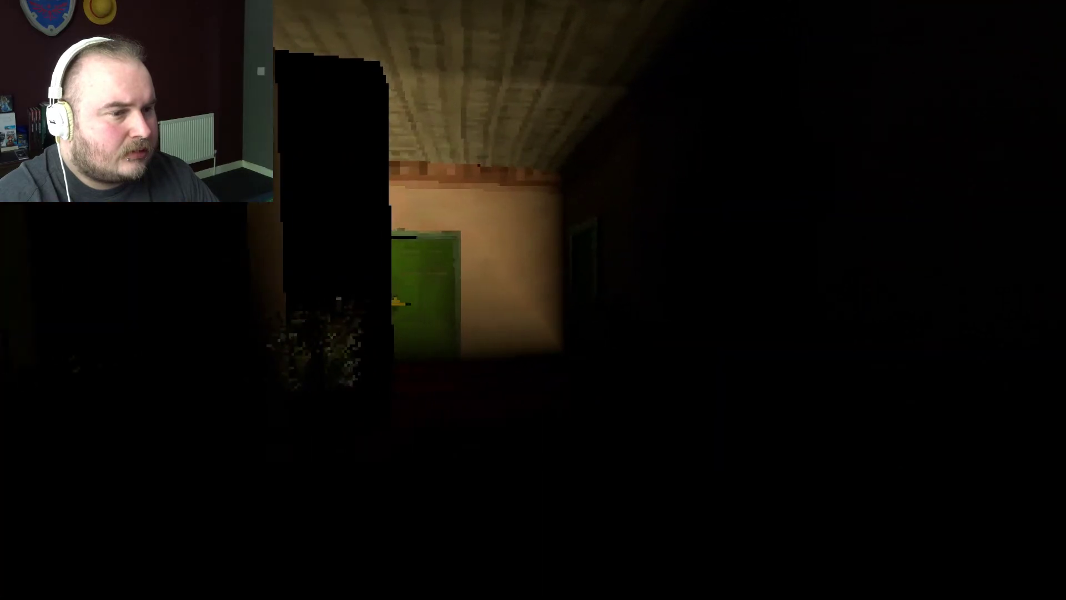
{"action": "key", "text": "w"}
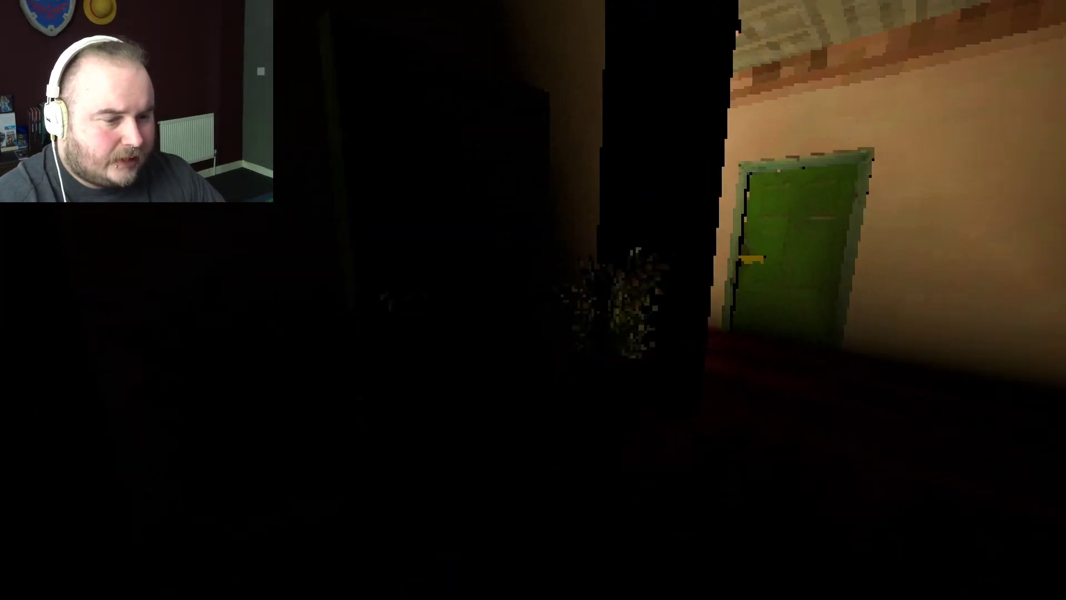
{"action": "key", "text": "w"}
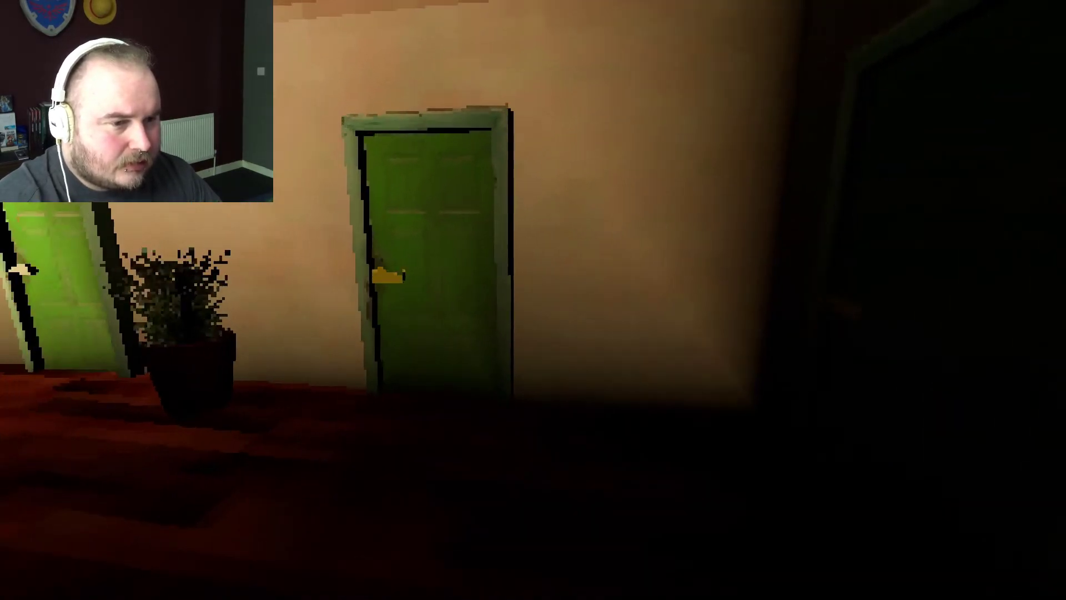
{"action": "key", "text": "w"}
{"action": "key", "text": "w"}
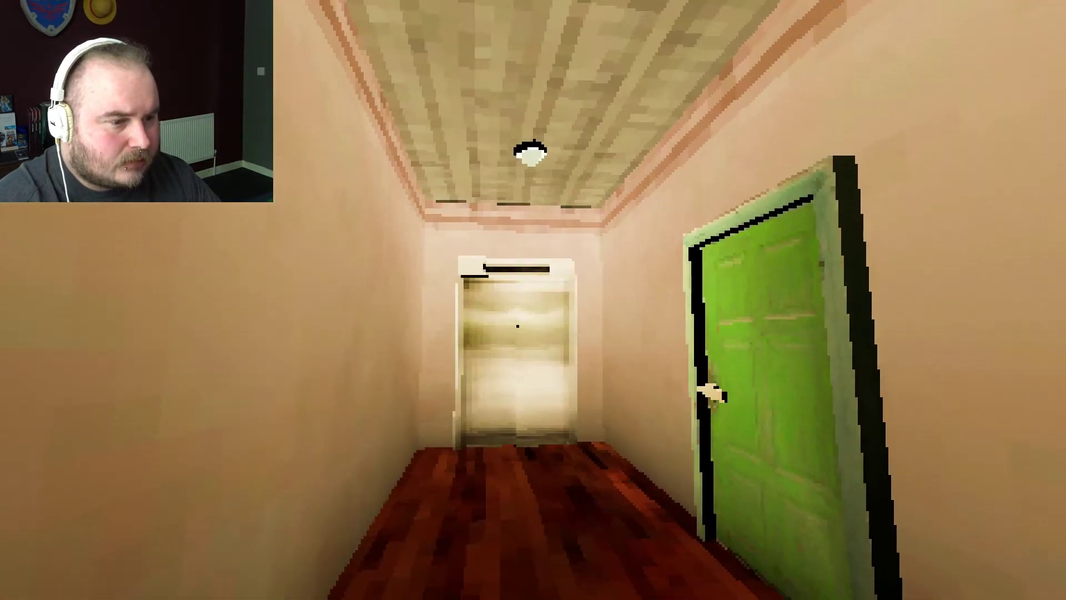
Step: Turn back down the hallway, glance at the bright end, and walk up close to a green door
{"action": "key", "text": "w"}
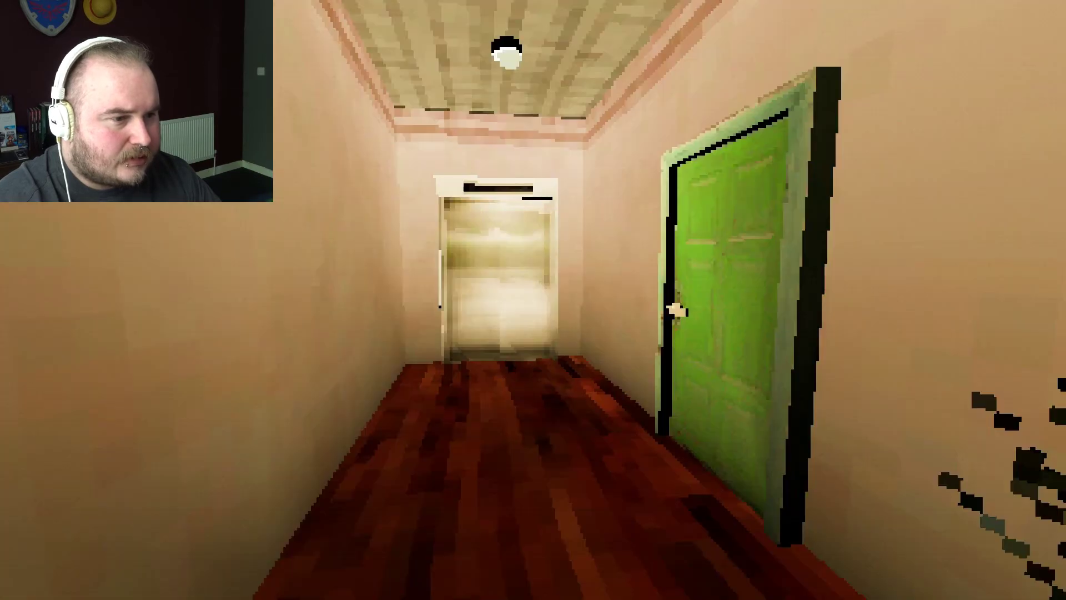
{"action": "key", "text": "w"}
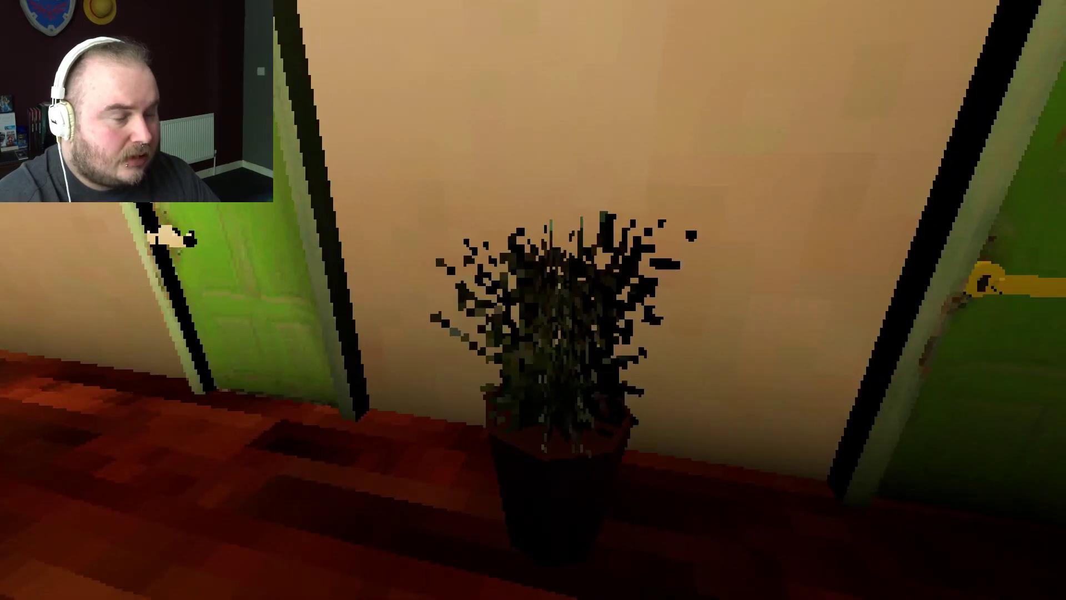
{"action": "key", "text": "w"}
{"action": "key", "text": "w"}
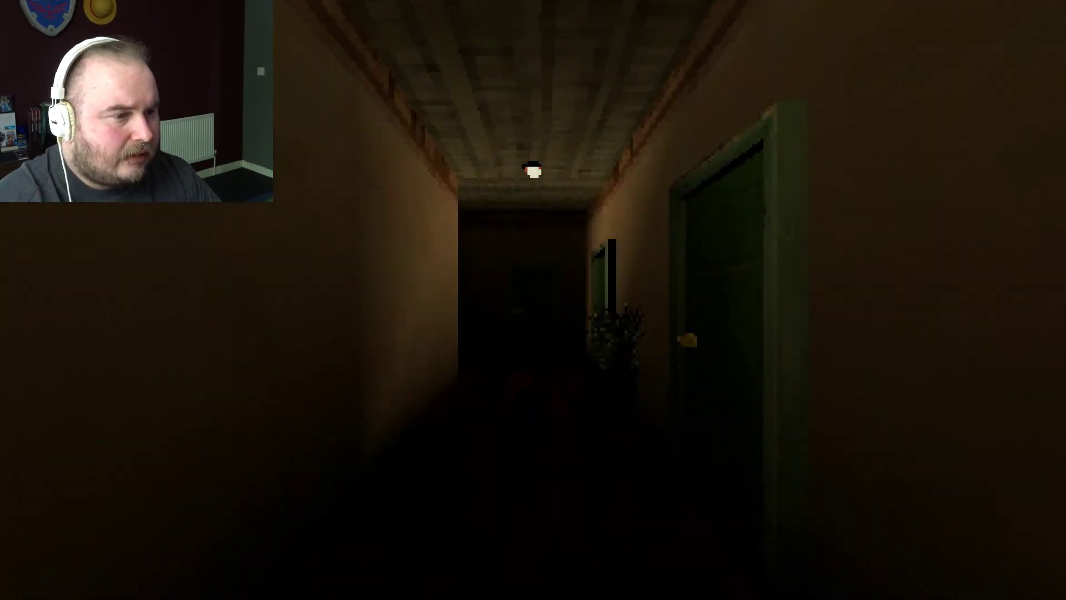
Step: Walk down the dim hallway past the green door toward the distant elevator
{"action": "key", "text": "w"}
{"action": "key", "text": "w"}
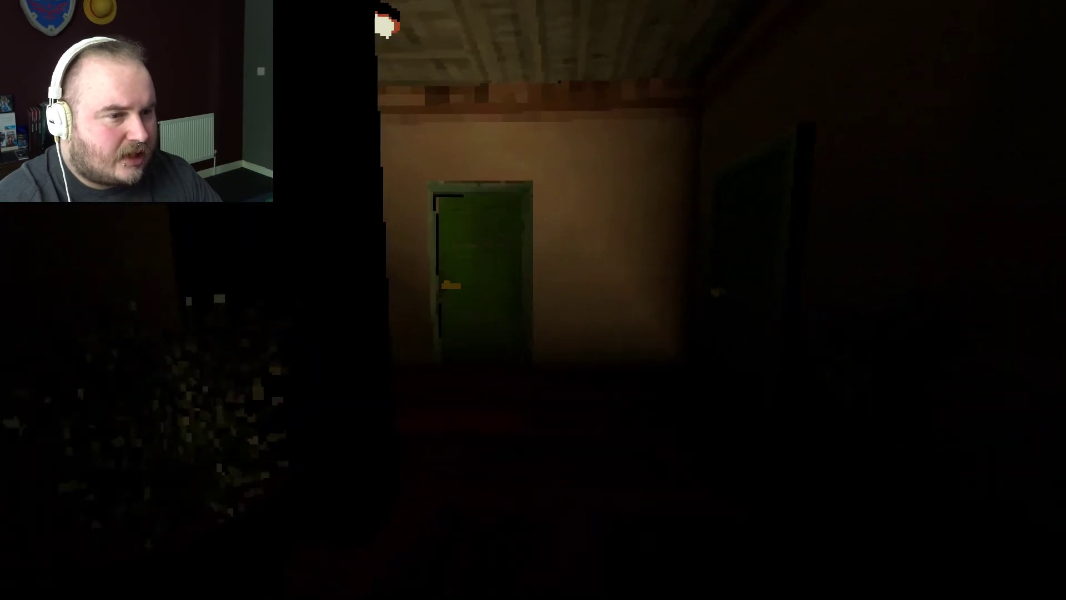
{"action": "key", "text": "w"}
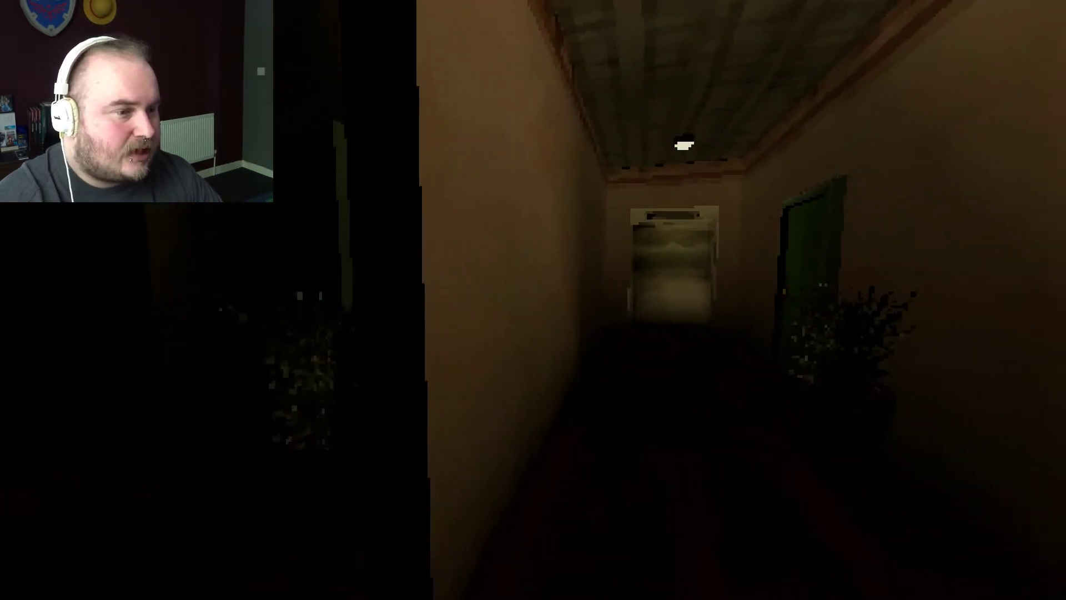
{"action": "key", "text": "w"}
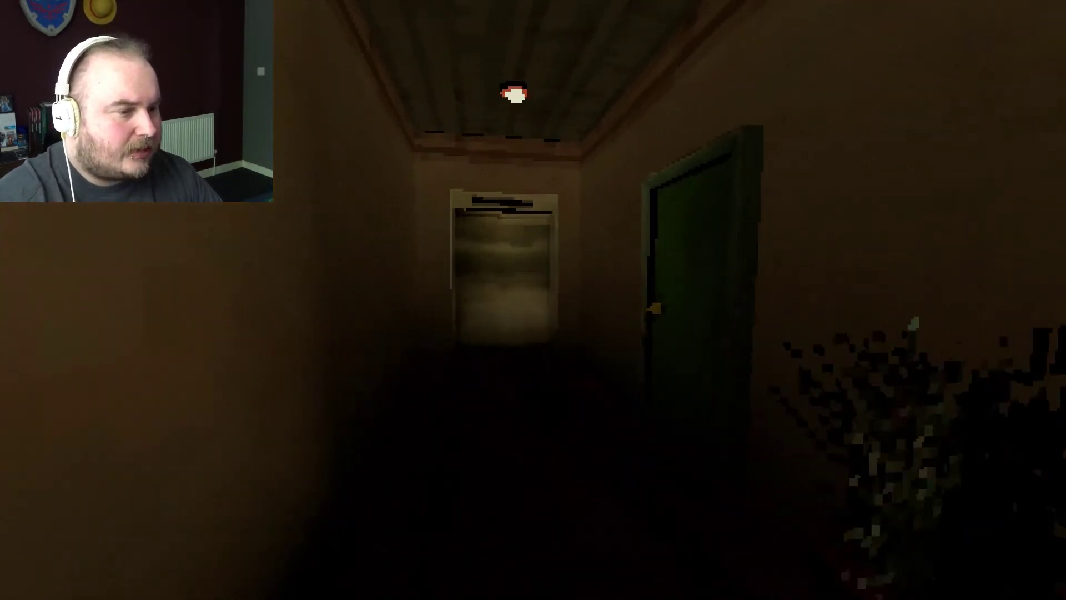
{"action": "key", "text": "w"}
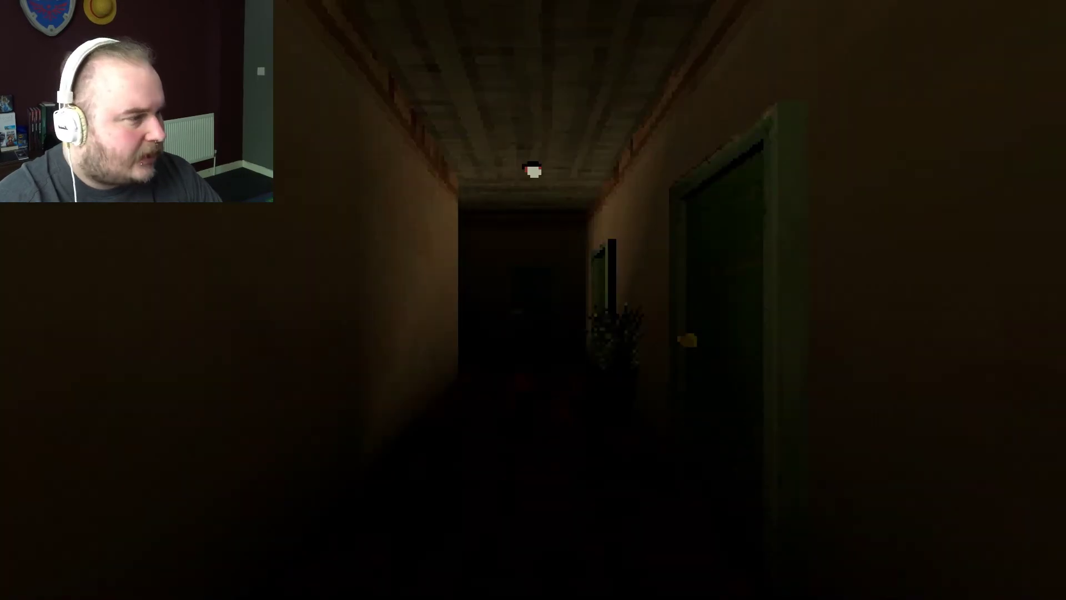
Step: Advance past the green door and plant until a dark figure stands before the elevator
{"action": "key", "text": "w"}
{"action": "key", "text": "w"}
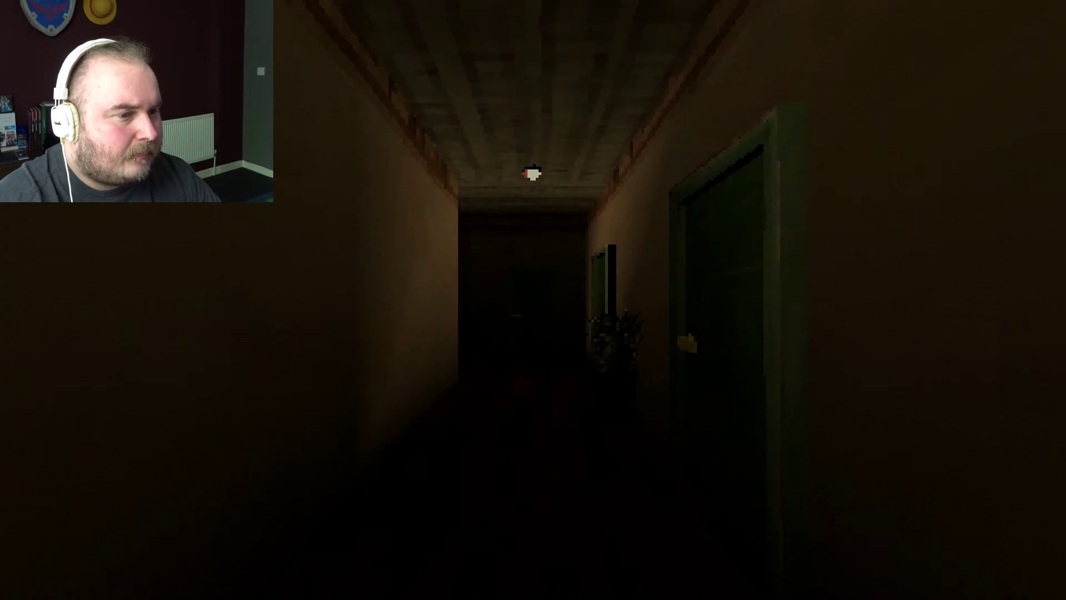
{"action": "key", "text": "w"}
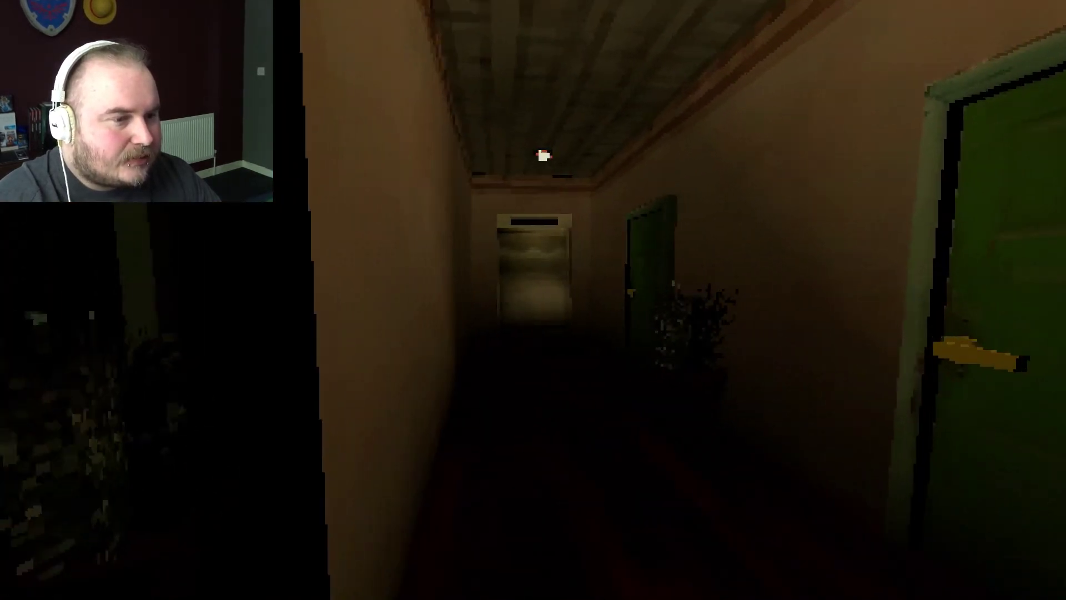
{"action": "key", "text": "w"}
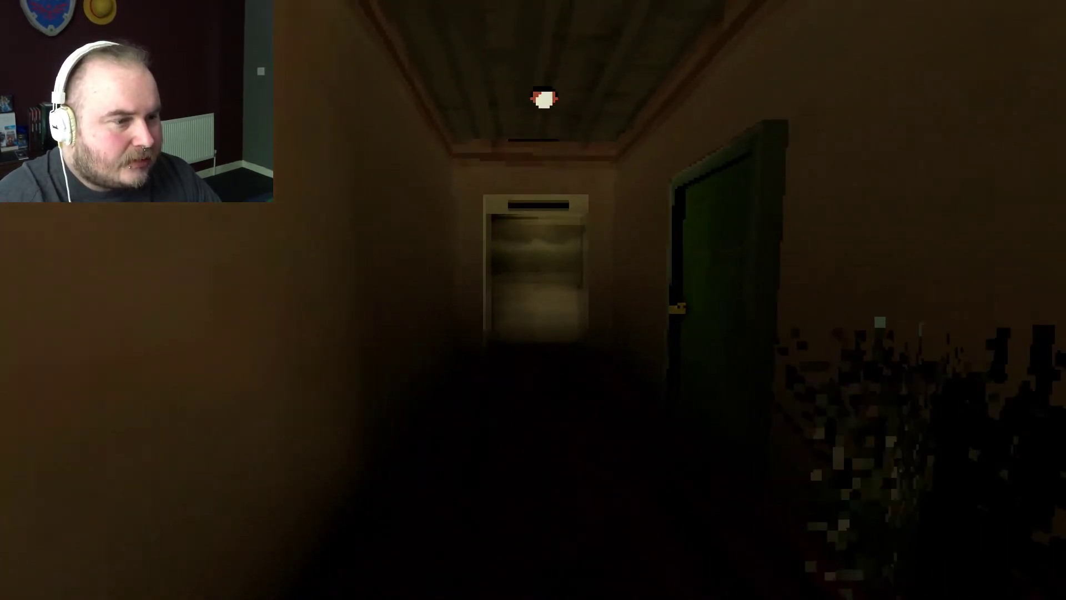
{"action": "key", "text": "w"}
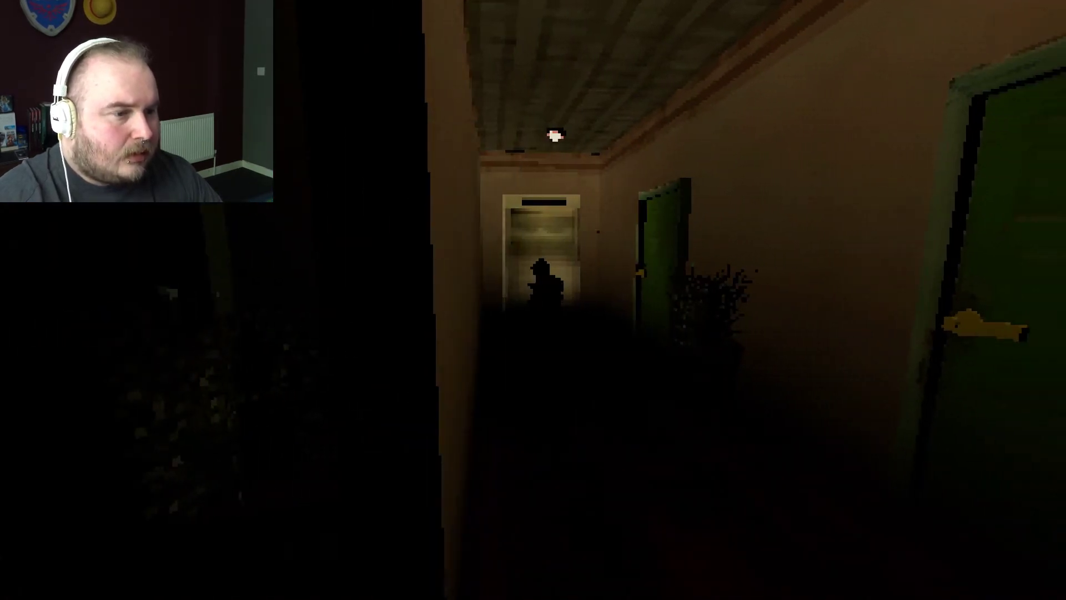
Step: Creep step by step toward the silhouette at the corridor end
{"action": "key", "text": "w"}
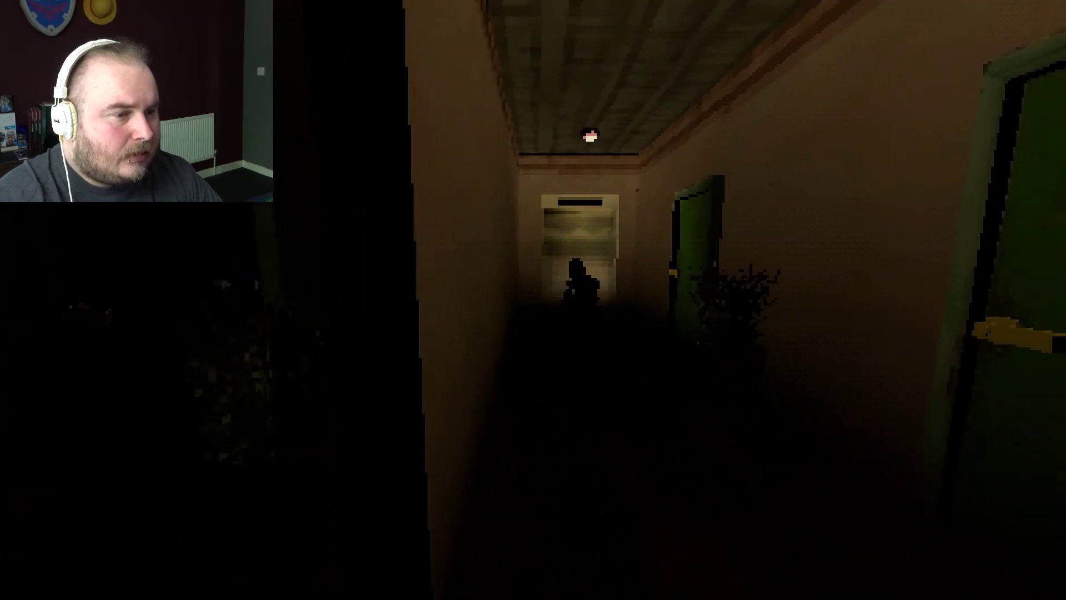
{"action": "key", "text": "w"}
{"action": "key", "text": "w"}
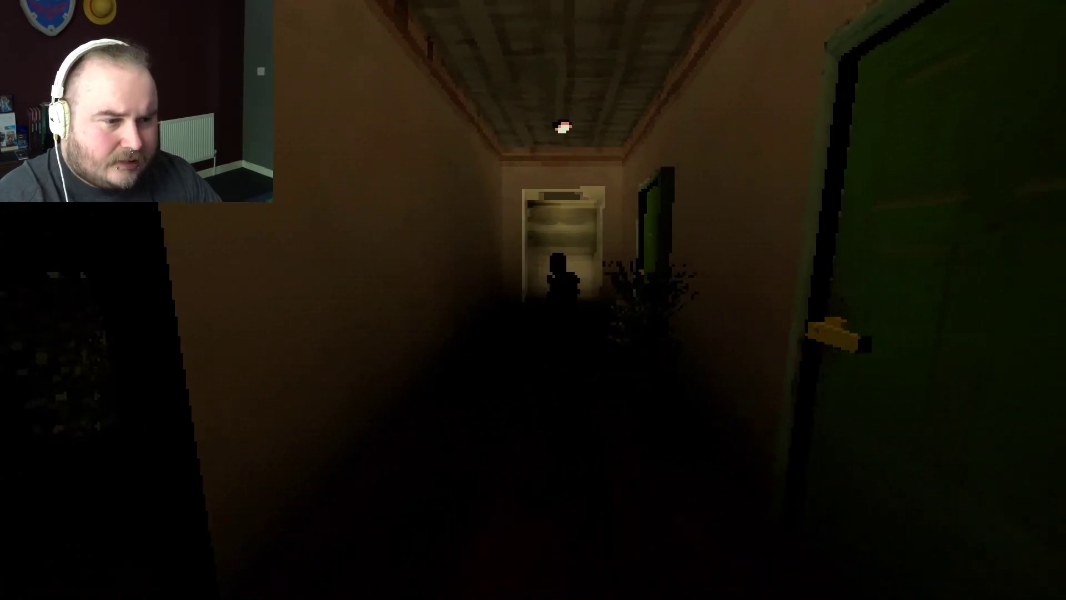
{"action": "key", "text": "w"}
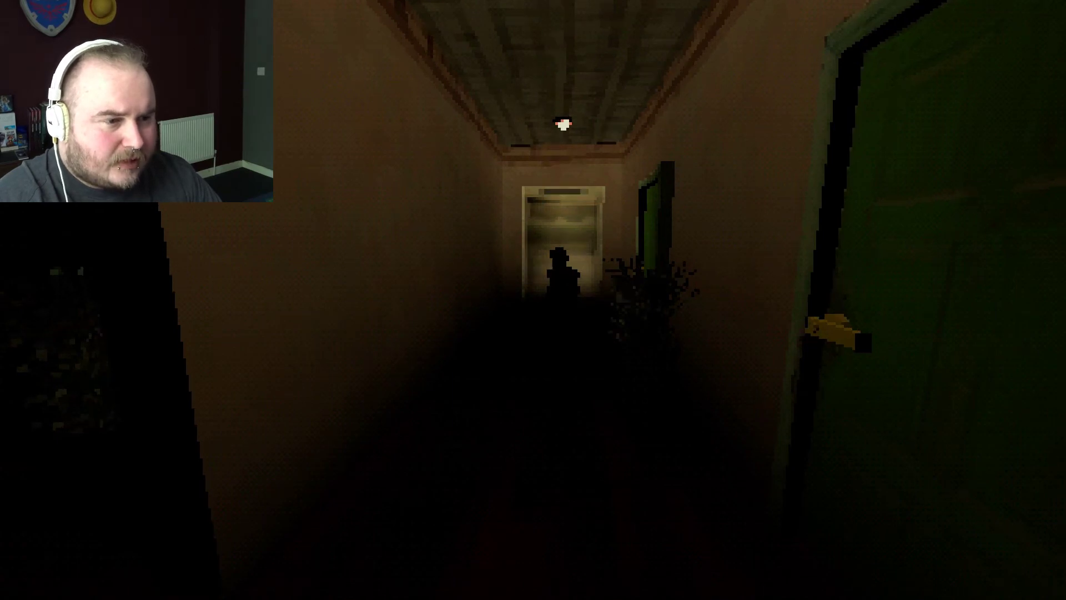
{"action": "key", "text": "w"}
{"action": "key", "text": "w"}
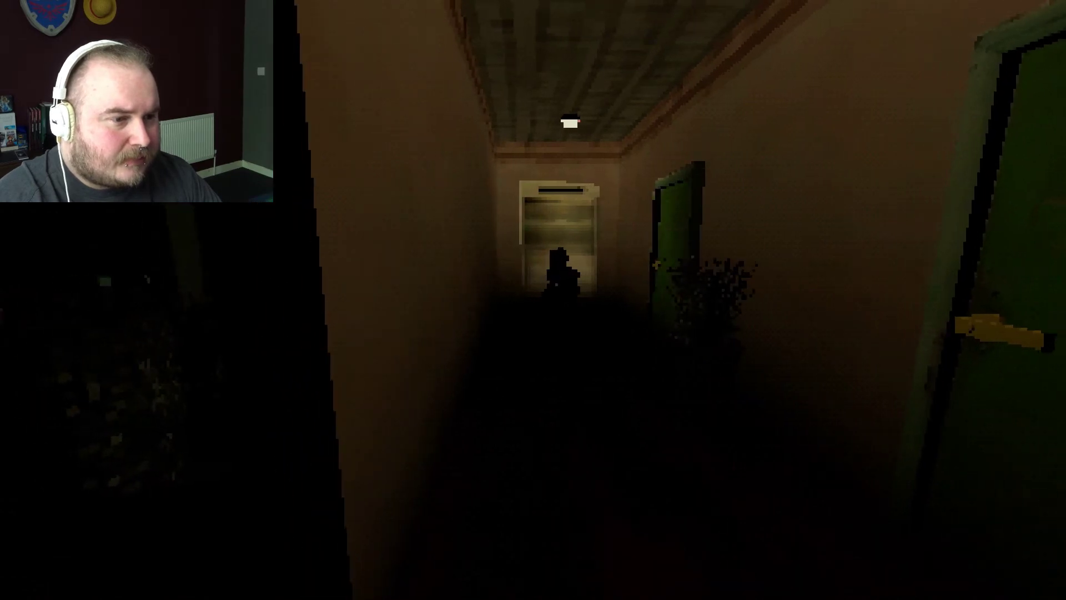
{"action": "key", "text": "w"}
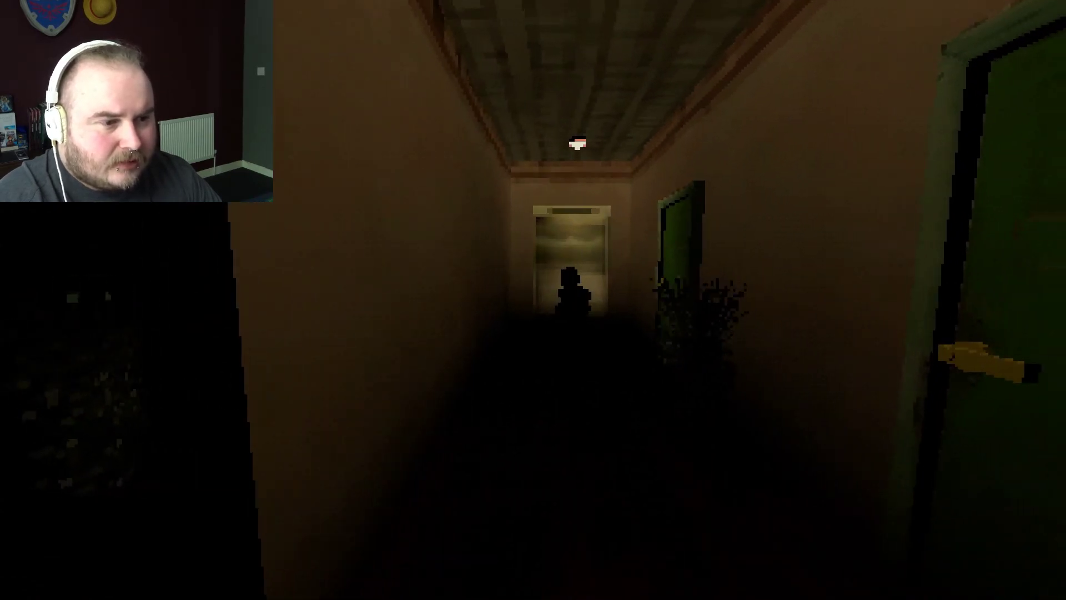
Step: Edge up to the figure and walk into the elevator doorway, cutting to the pitch-dark room
{"action": "key", "text": "w"}
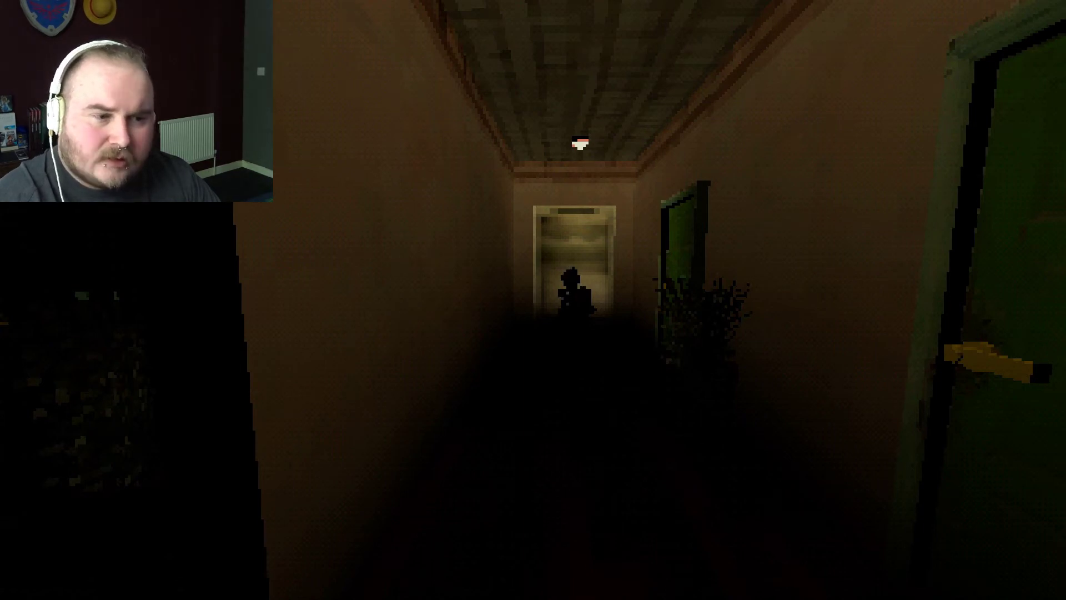
{"action": "key", "text": "w"}
{"action": "key", "text": "w"}
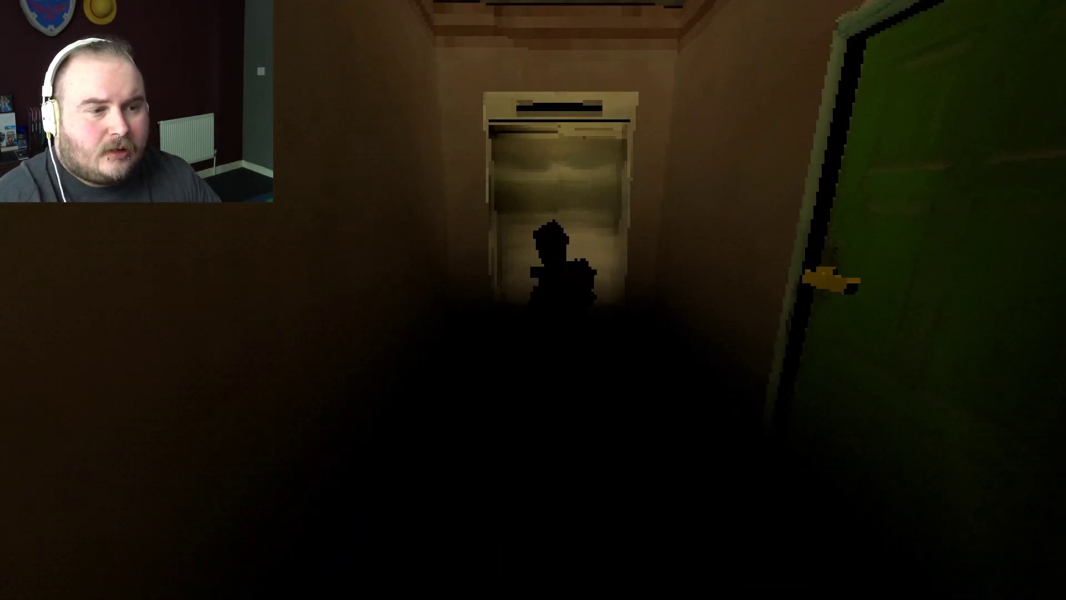
{"action": "key", "text": "w"}
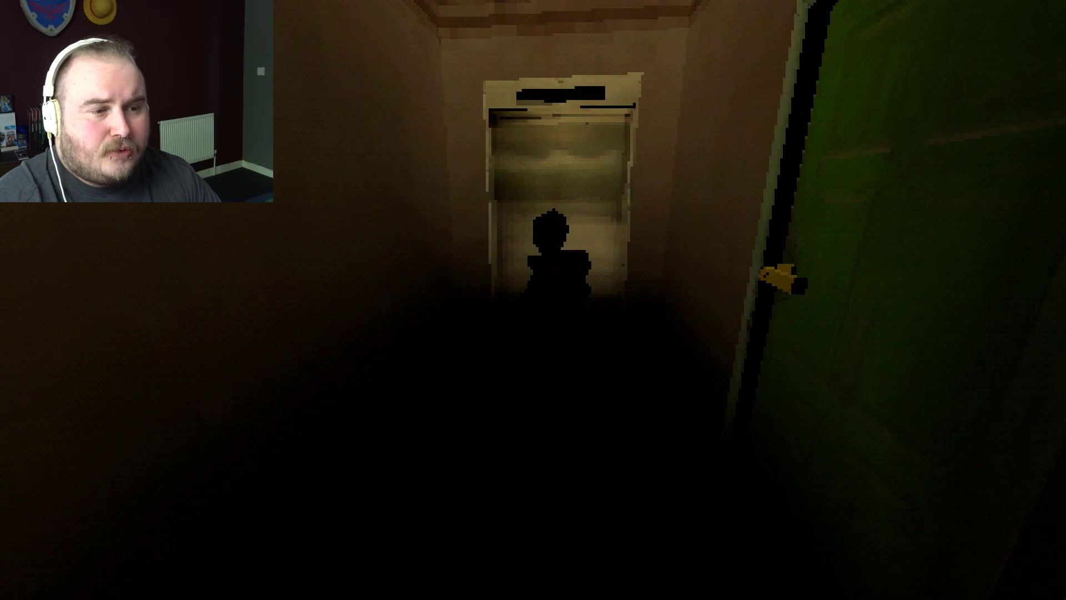
{"action": "key", "text": "w"}
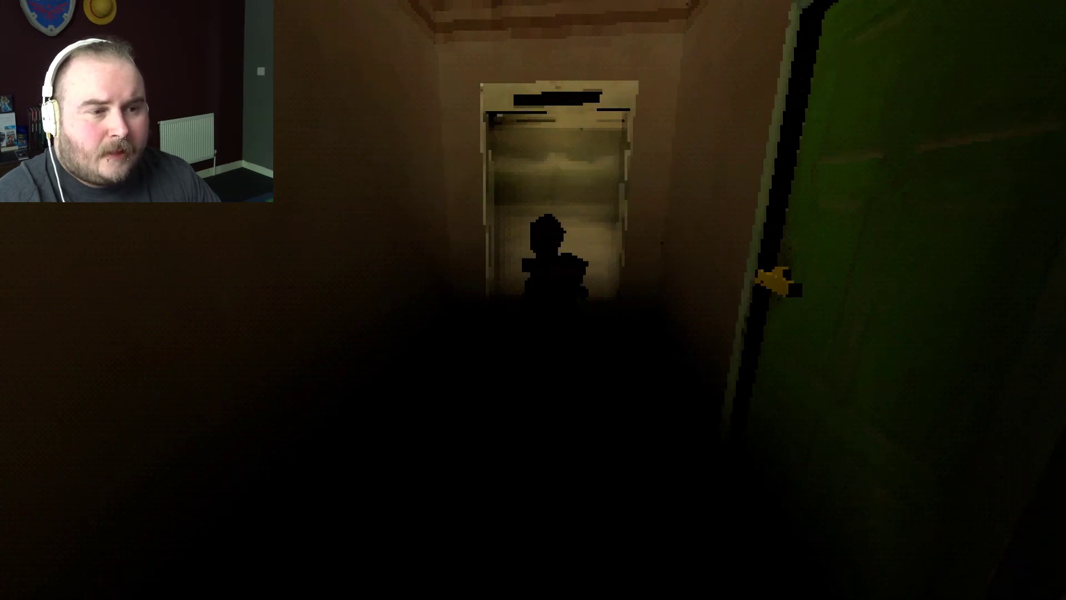
{"action": "key", "text": "w"}
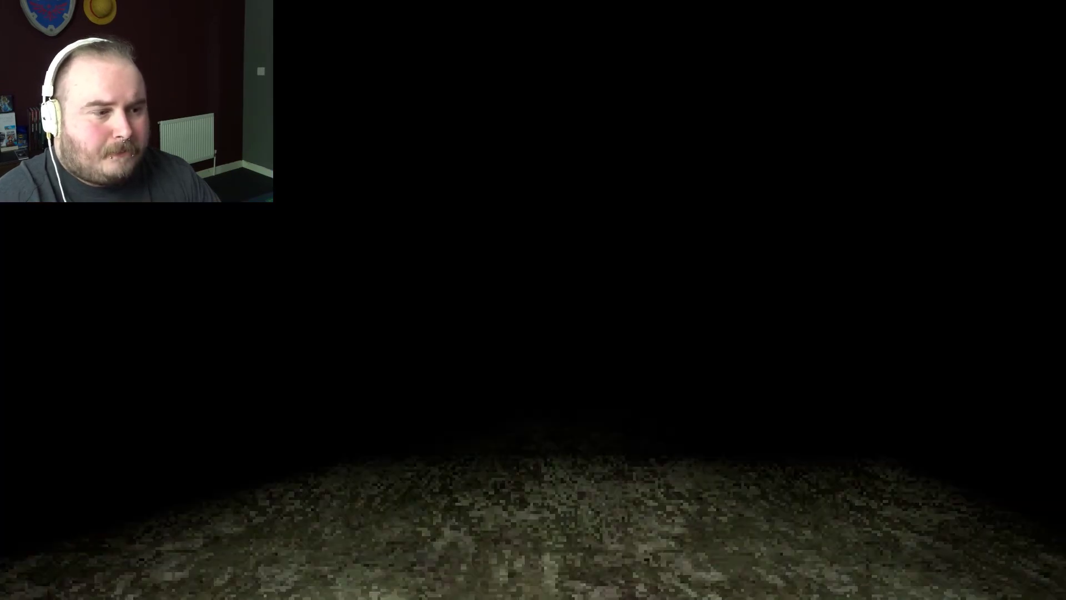